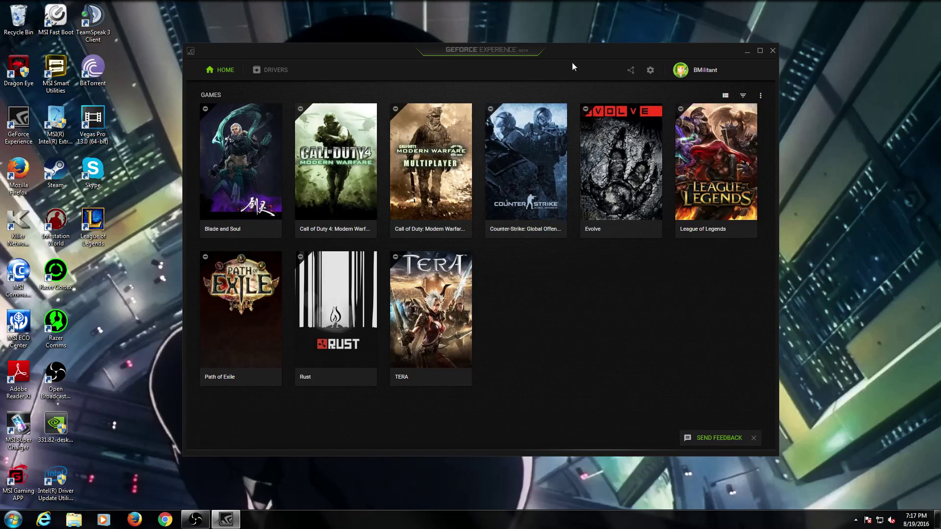
left_click_drag(605, 51, 596, 46)
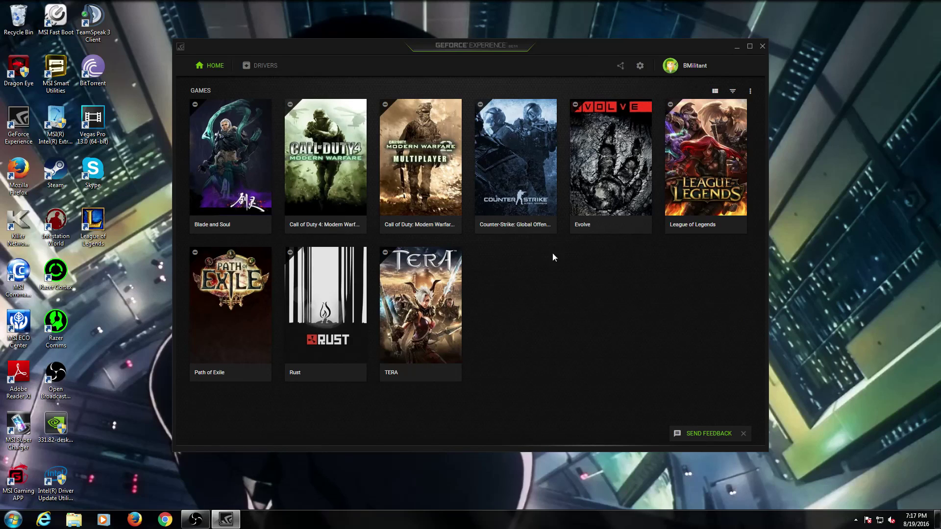
mouse_move(574, 52)
left_mouse_down()
mouse_move(587, 72)
mouse_move(580, 48)
left_mouse_up()
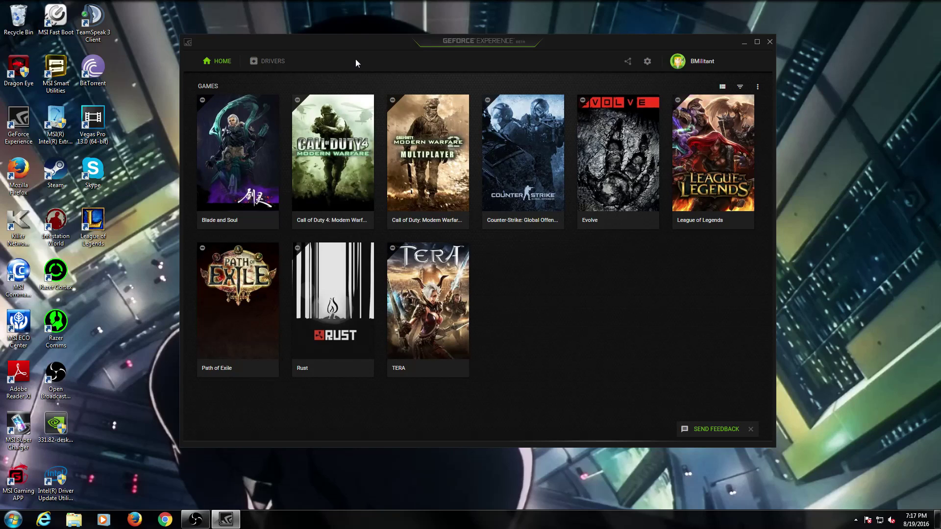
left_click_drag(365, 43, 361, 48)
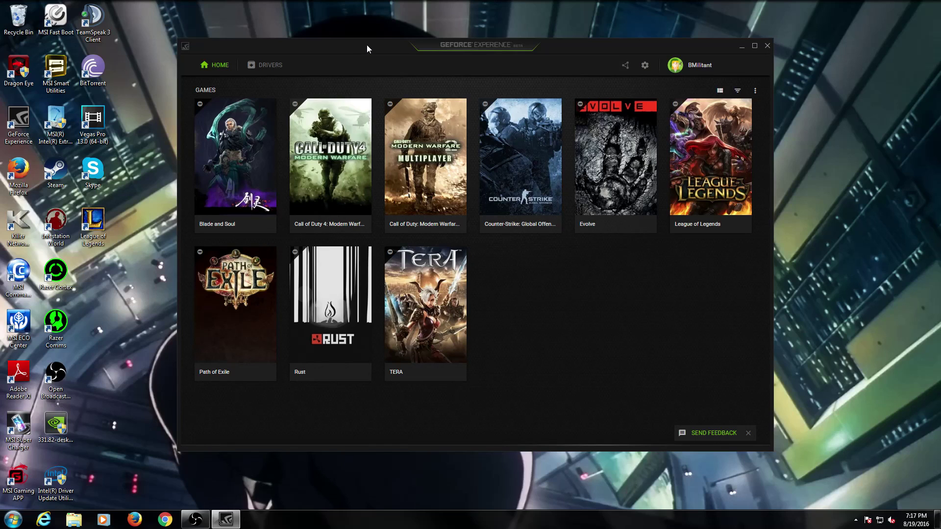
mouse_move(367, 45)
left_mouse_down()
mouse_move(355, 47)
mouse_move(378, 51)
left_mouse_up()
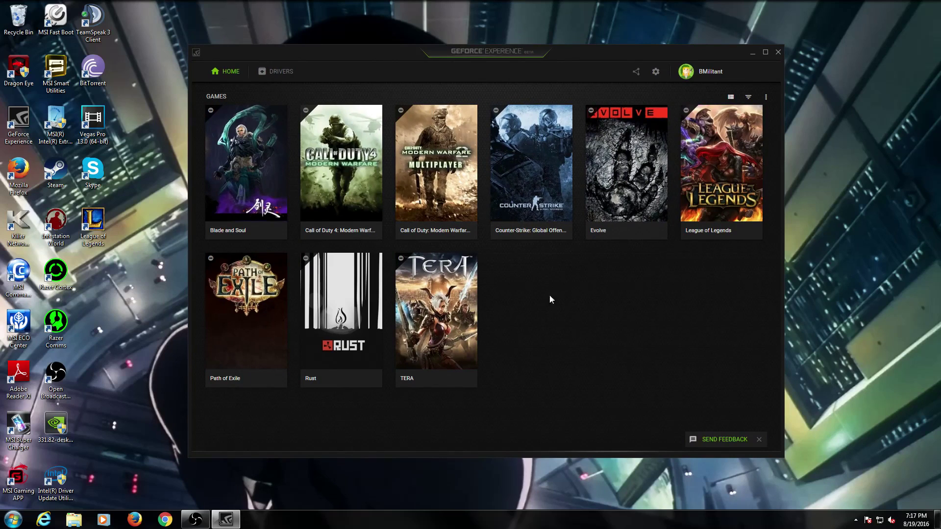
mouse_move(375, 52)
left_mouse_down()
mouse_move(395, 54)
mouse_move(369, 53)
left_mouse_up()
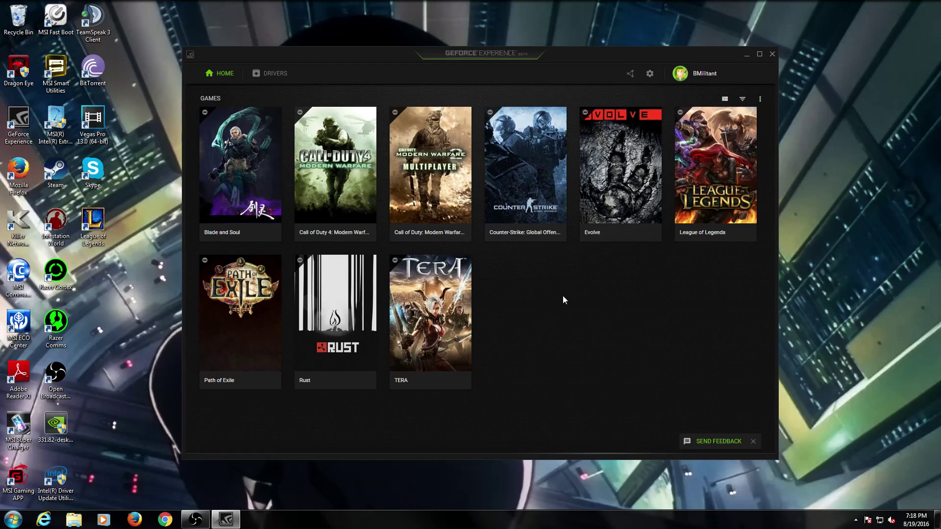
mouse_move(373, 67)
left_mouse_down()
mouse_move(403, 59)
mouse_move(360, 56)
left_mouse_up()
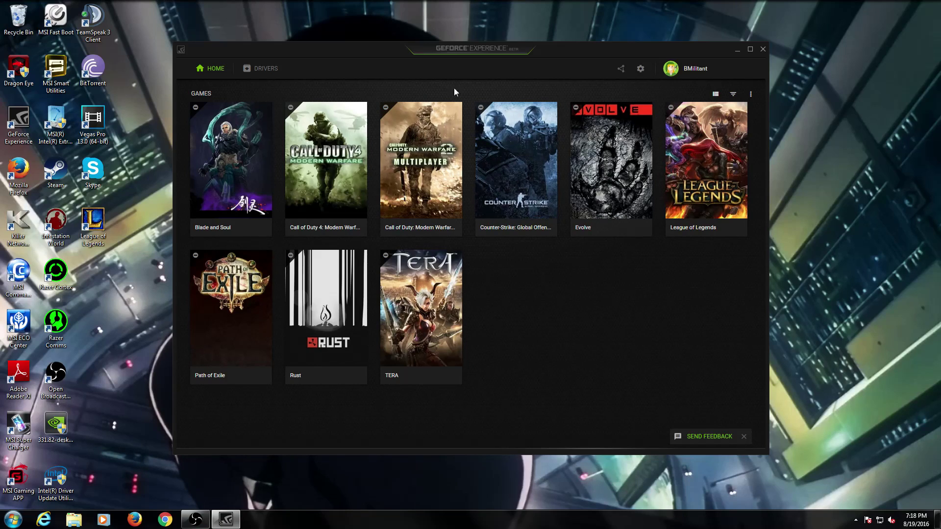
mouse_move(368, 51)
left_mouse_down()
mouse_move(356, 57)
mouse_move(399, 45)
mouse_move(380, 49)
left_mouse_up()
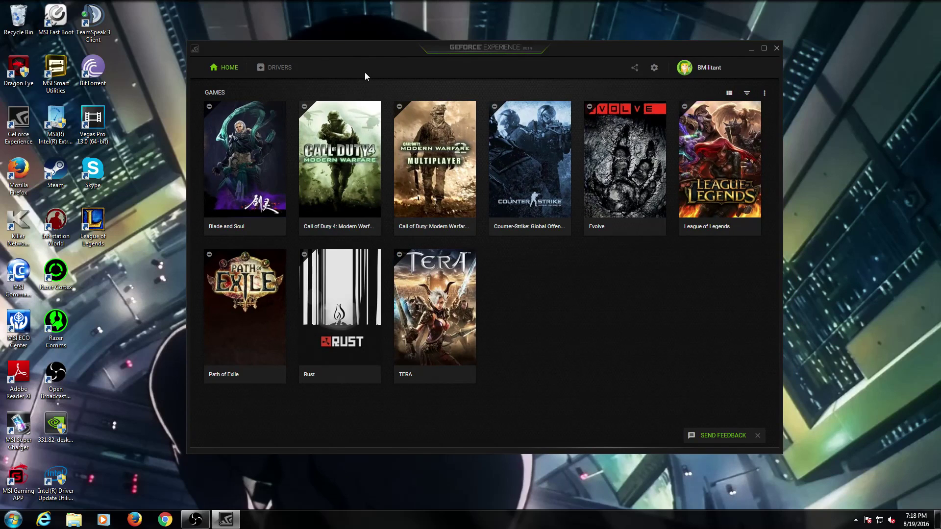
mouse_move(361, 58)
left_mouse_down()
mouse_move(355, 46)
mouse_move(351, 56)
left_mouse_up()
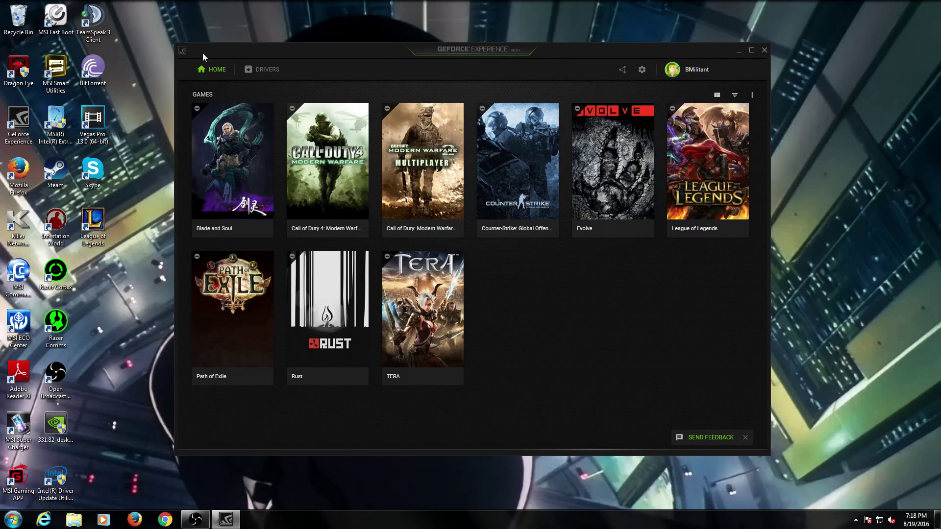
mouse_move(557, 52)
left_mouse_down()
mouse_move(572, 52)
mouse_move(552, 51)
left_mouse_up()
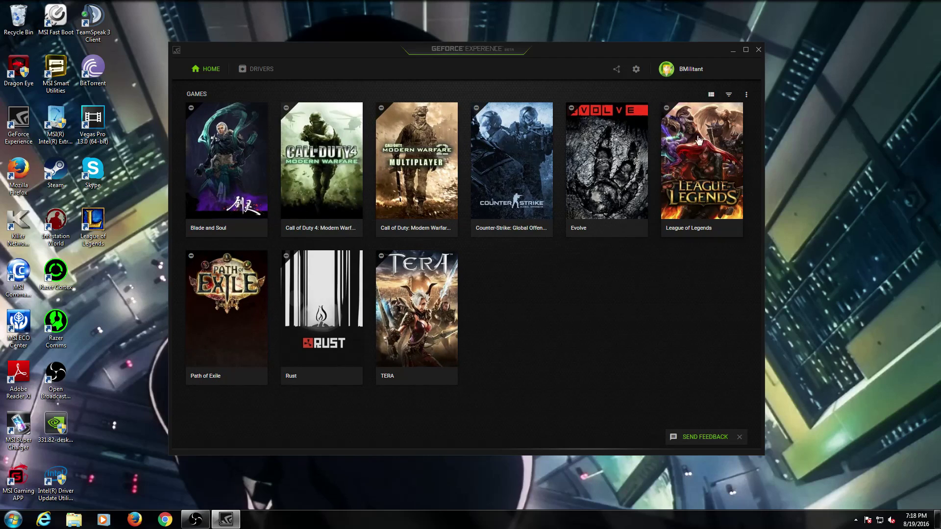
Check the game library's additional options for scanning and optimizing games, and dismiss them.
left_click(746, 94)
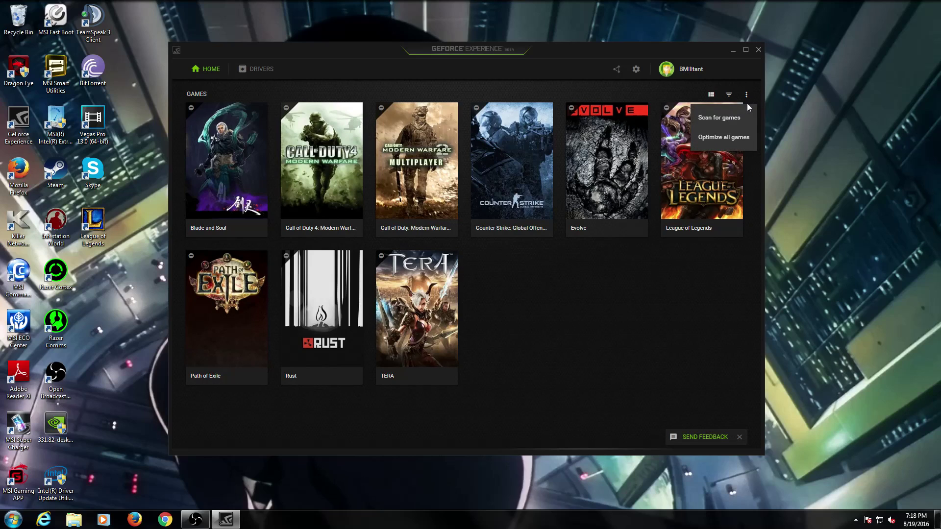
left_click(618, 290)
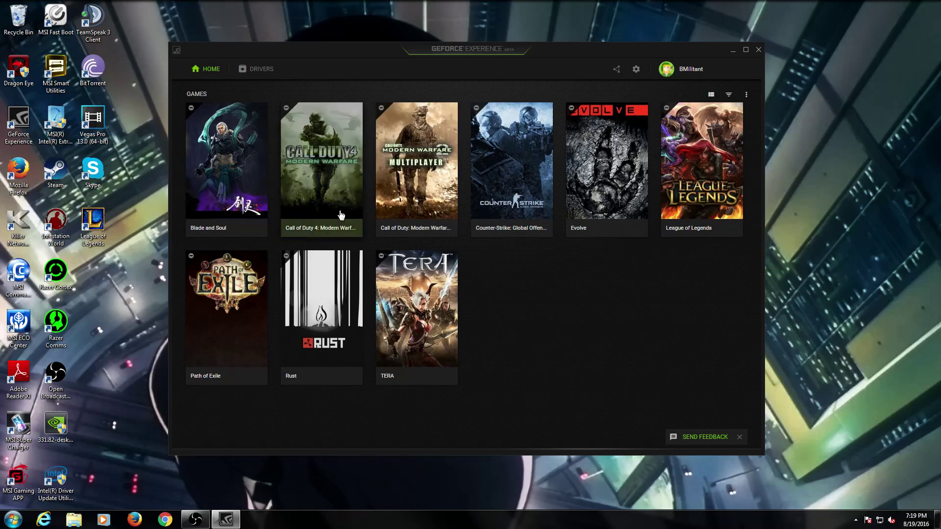
mouse_move(401, 160)
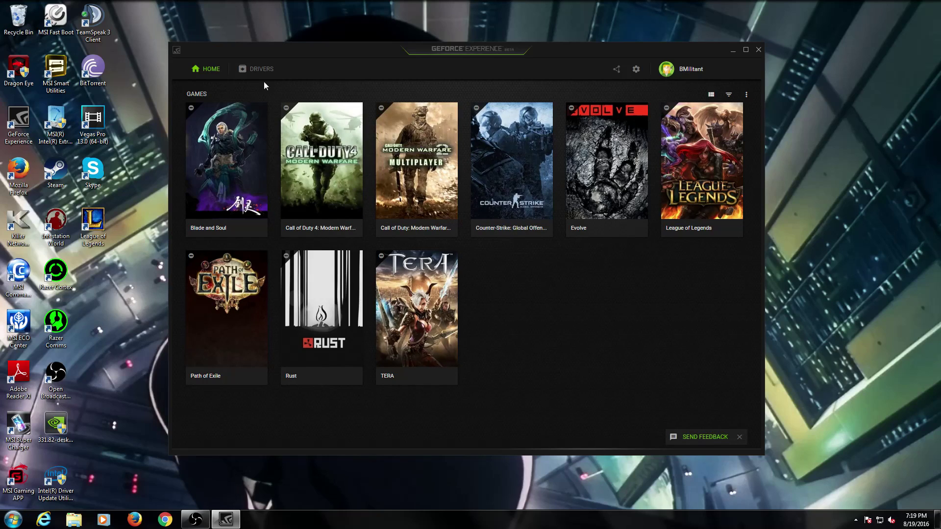
Examine the details of the available GeForce Game Ready Driver version 372.54.
left_click(273, 71)
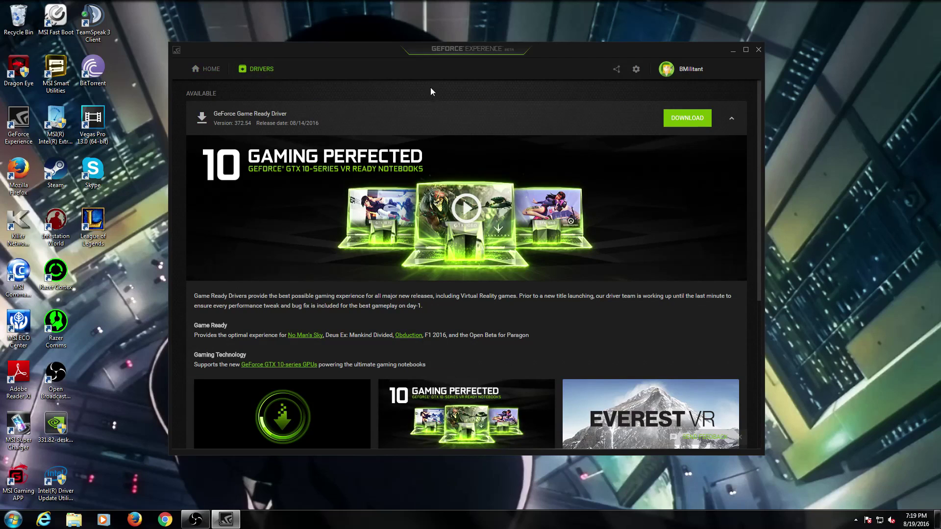
left_click(232, 115)
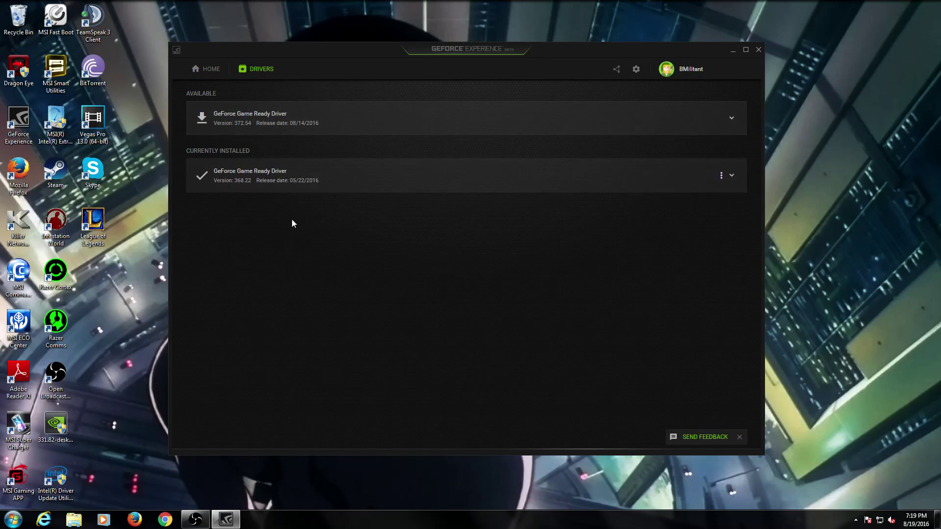
left_click(233, 119)
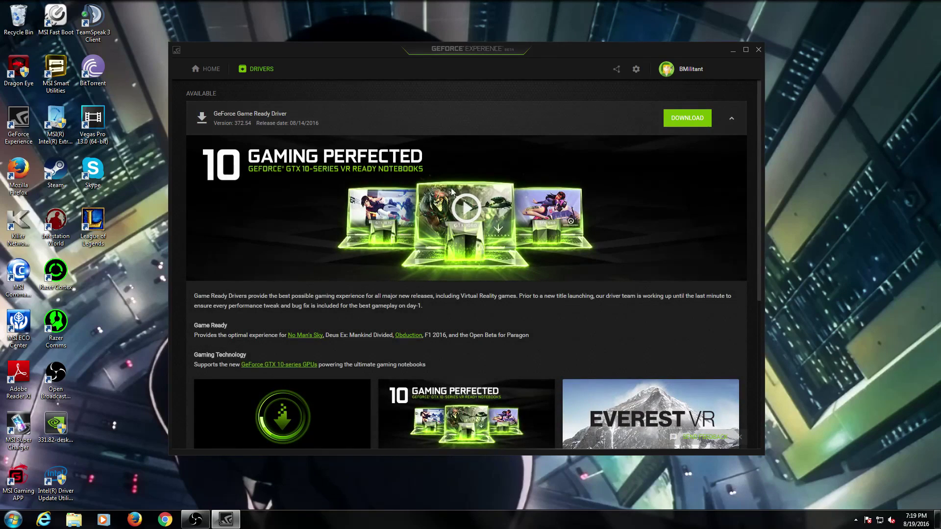
scroll(215, 201, "down", 5)
scroll(475, 276, "up", 5)
Review the General, Games and SHIELD settings pages, ending on the General page.
left_click(637, 69)
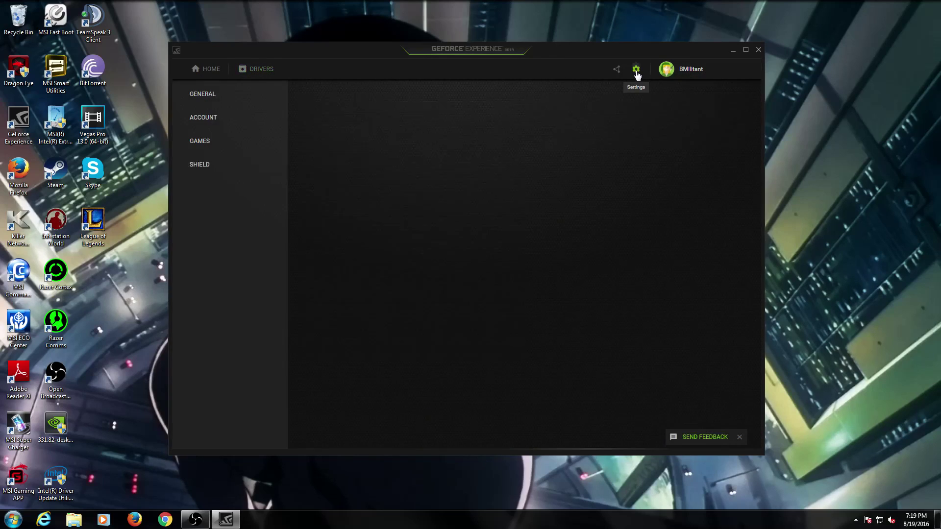
left_click(212, 94)
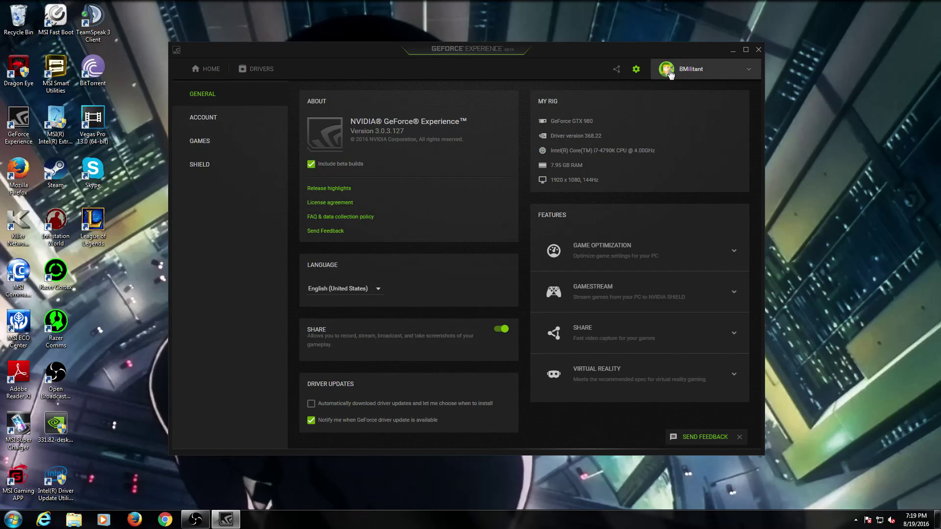
left_click(212, 146)
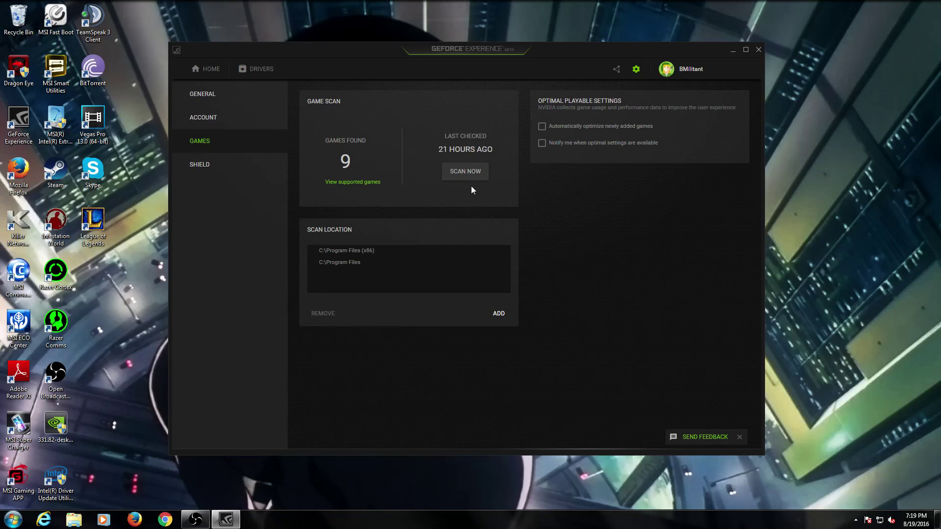
left_click(210, 171)
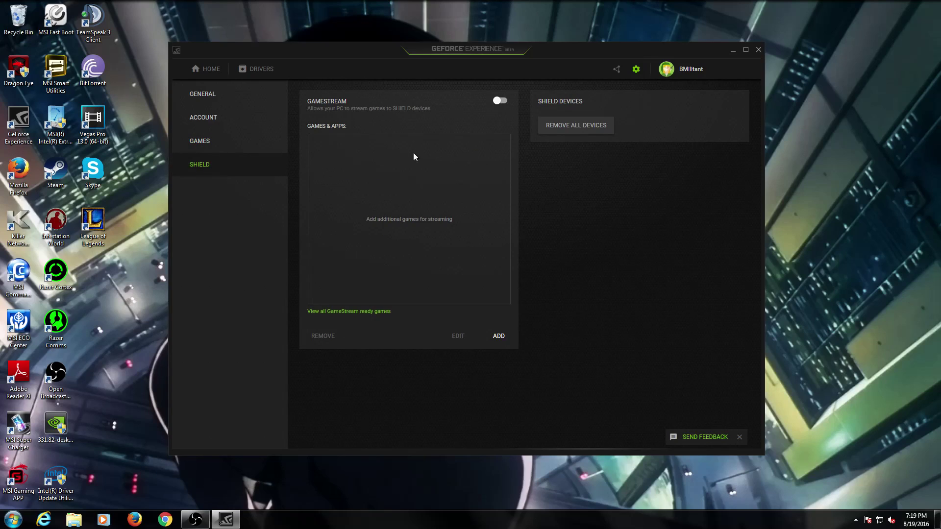
left_click(223, 151)
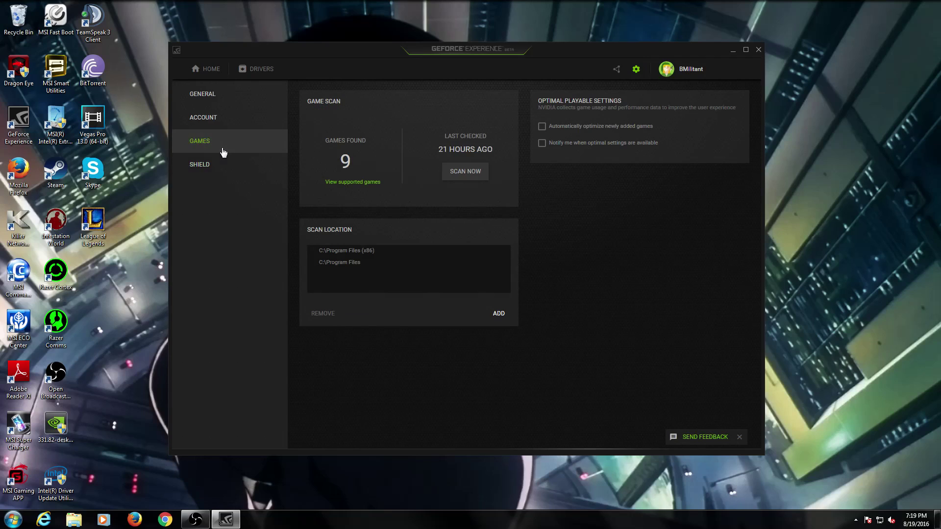
left_click(274, 95)
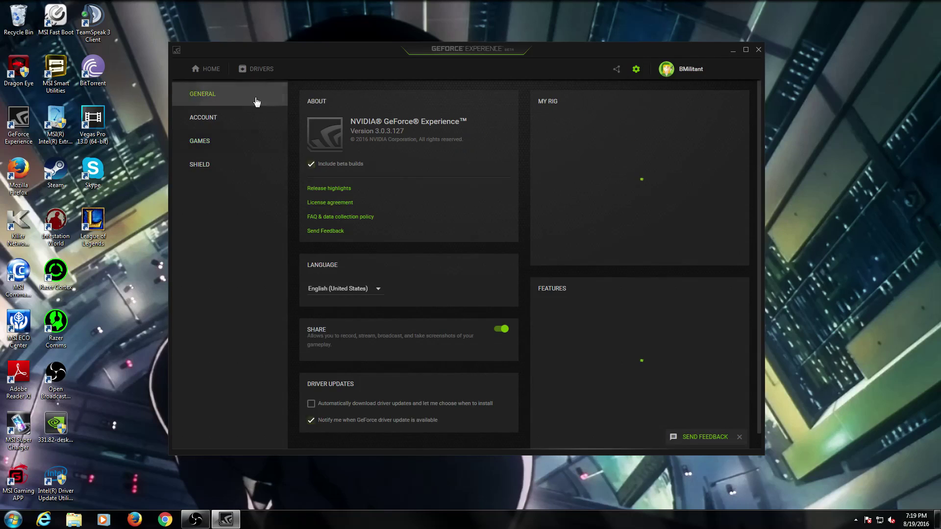
Open the Share overlay and turn on Instant Replay.
mouse_move(587, 52)
left_mouse_down()
mouse_move(598, 58)
mouse_move(590, 51)
mouse_move(589, 59)
left_mouse_up()
left_click(616, 77)
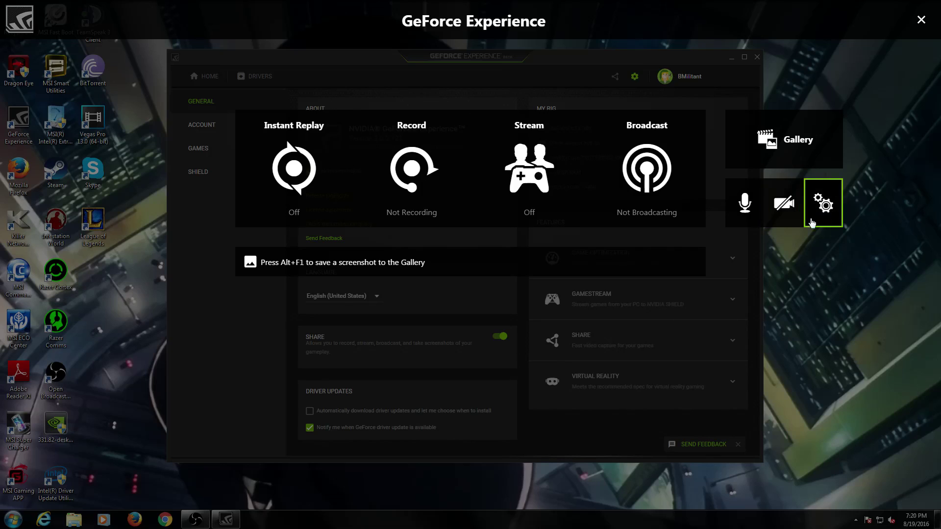
left_click(322, 199)
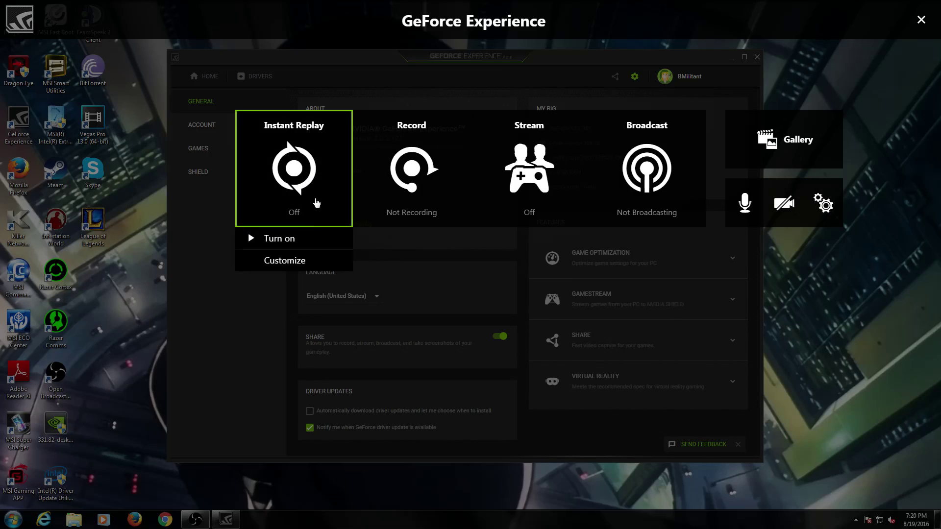
left_click(305, 241)
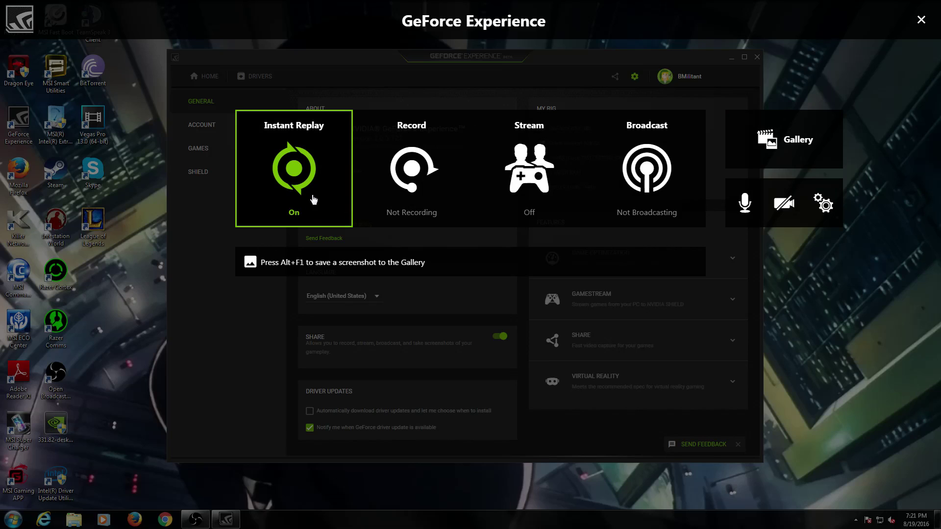
Save the Instant Replay capture by opening it for upload.
left_click(313, 211)
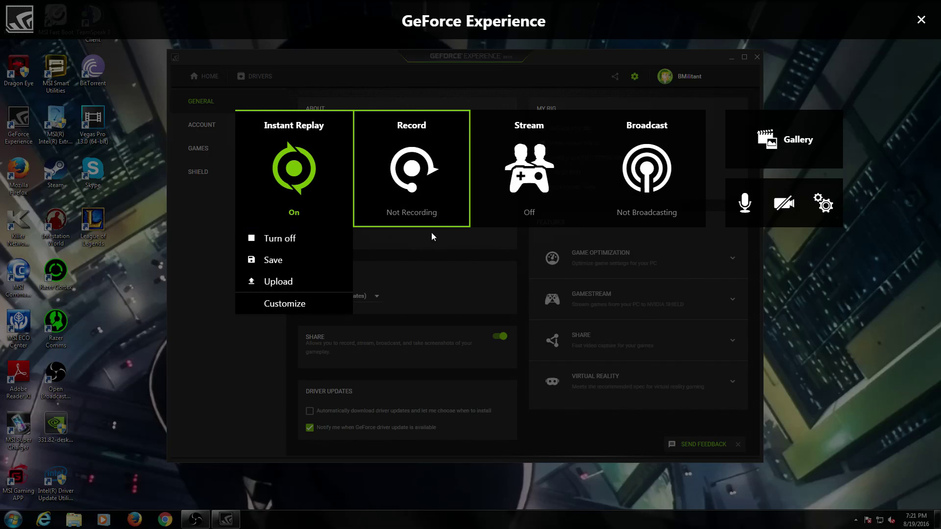
left_click(292, 282)
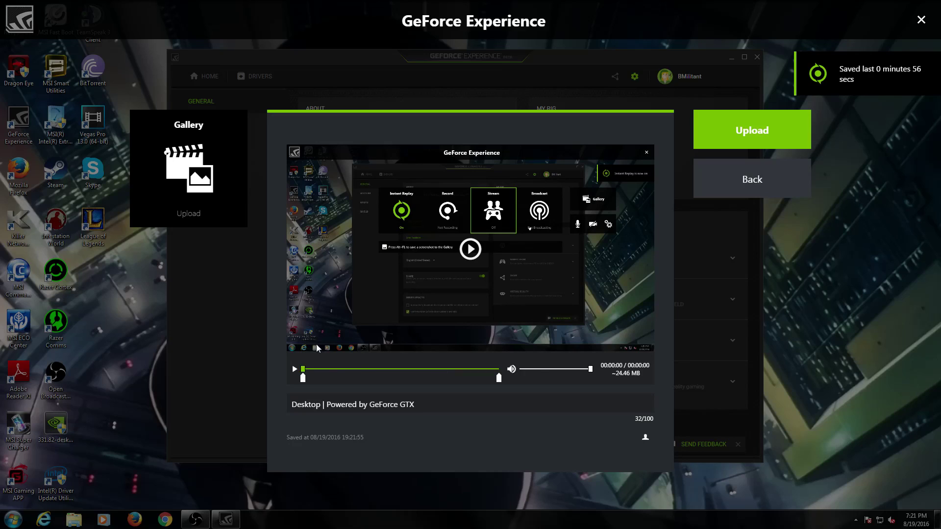
Trim the replay clip to about 6 seconds and return to the Share overlay without uploading it.
mouse_move(304, 381)
left_mouse_down()
mouse_move(357, 386)
mouse_move(302, 388)
left_mouse_up()
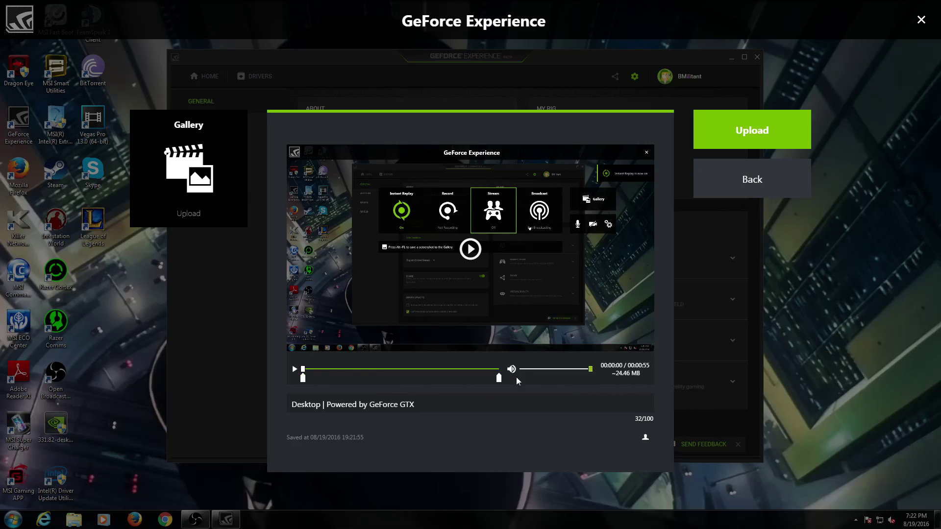
left_click_drag(504, 383, 529, 384)
left_click_drag(304, 381, 375, 384)
left_click_drag(500, 380, 433, 380)
left_click_drag(376, 383, 426, 386)
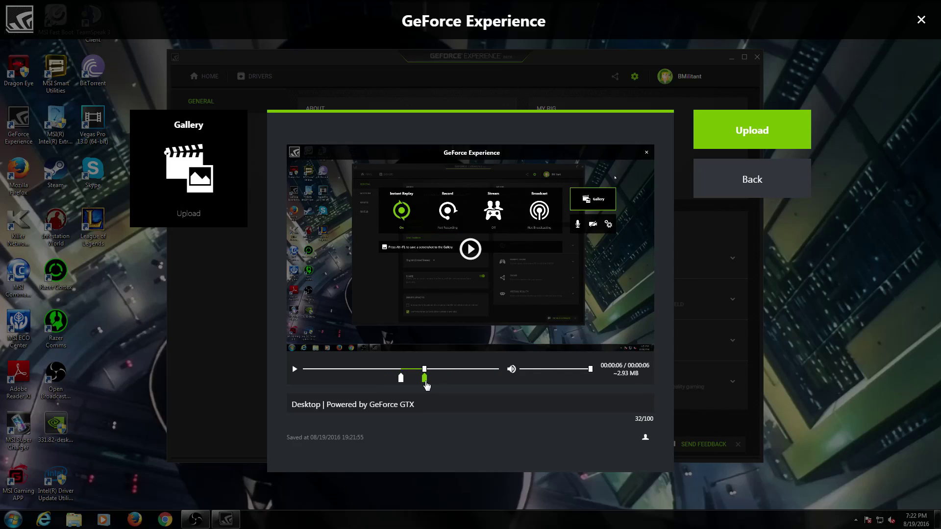
left_click(439, 407)
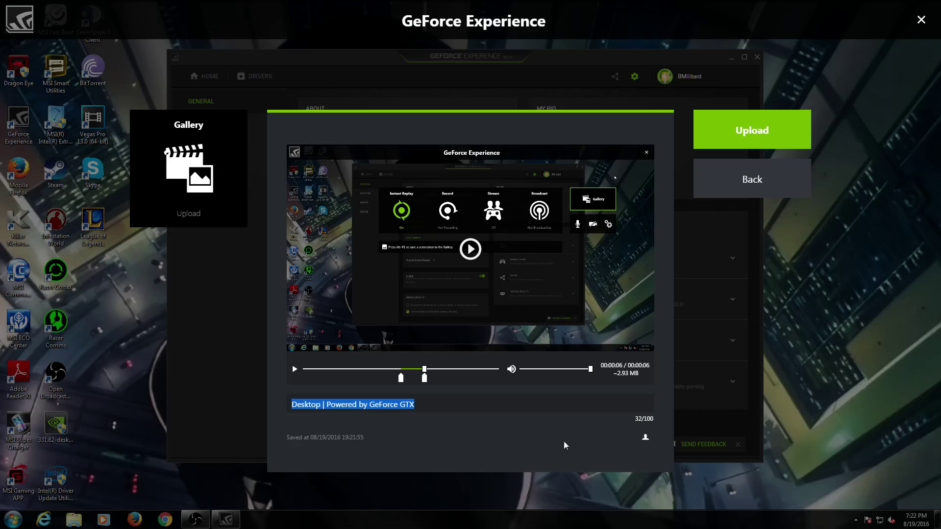
left_click(614, 394)
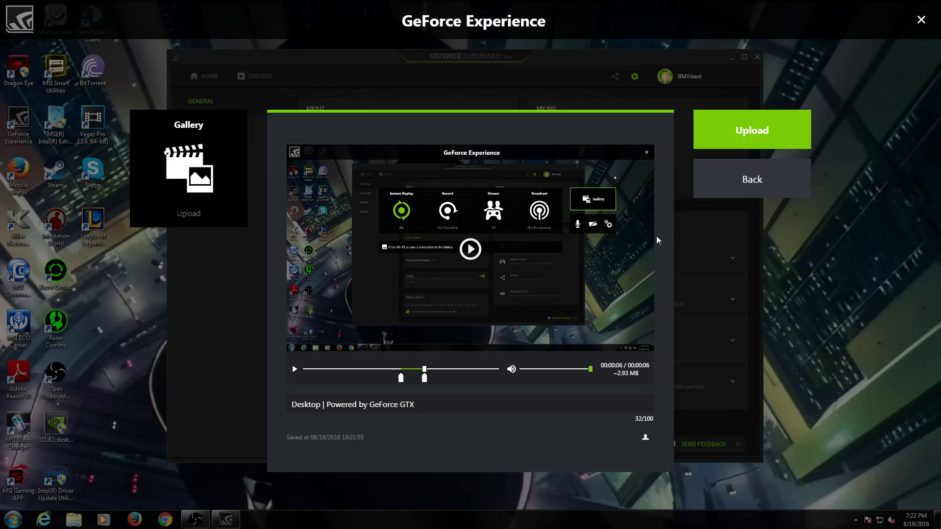
left_click(755, 183)
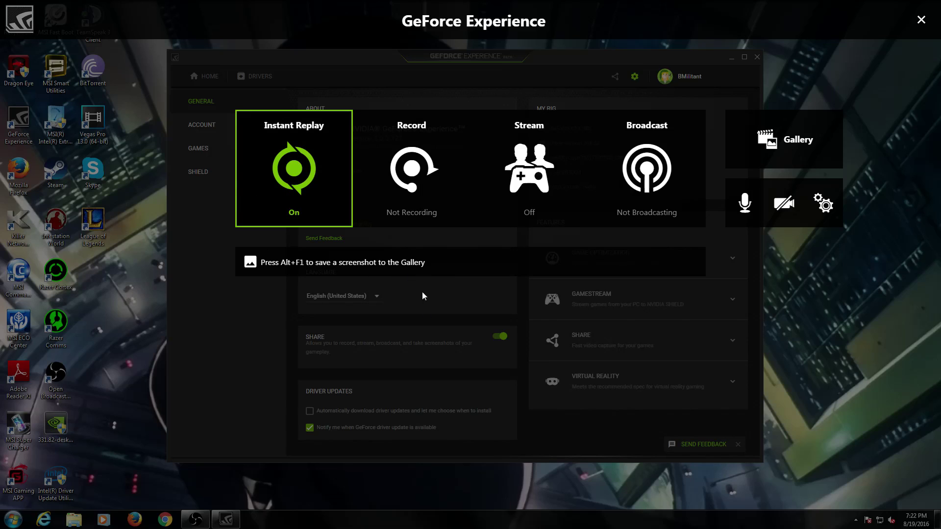
Turn off Instant Replay and open its customization settings for replay length and quality.
left_click(321, 211)
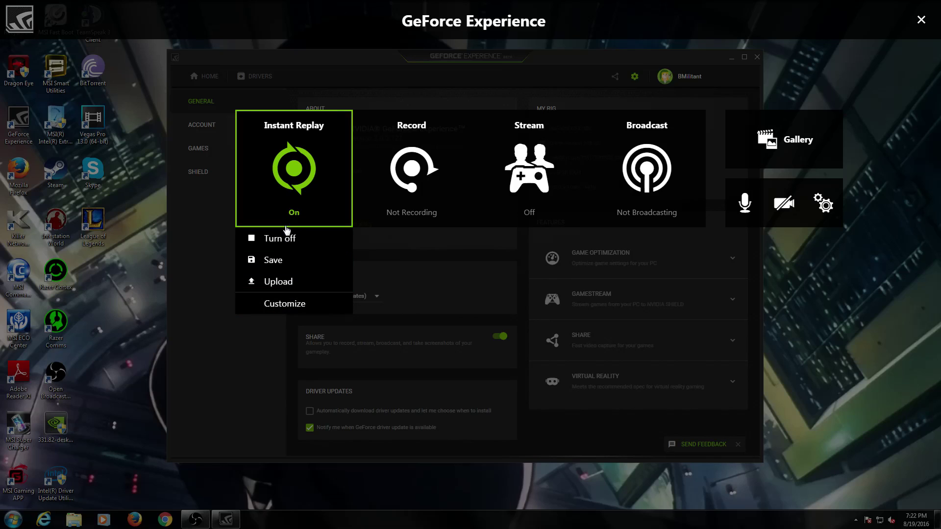
left_click(291, 239)
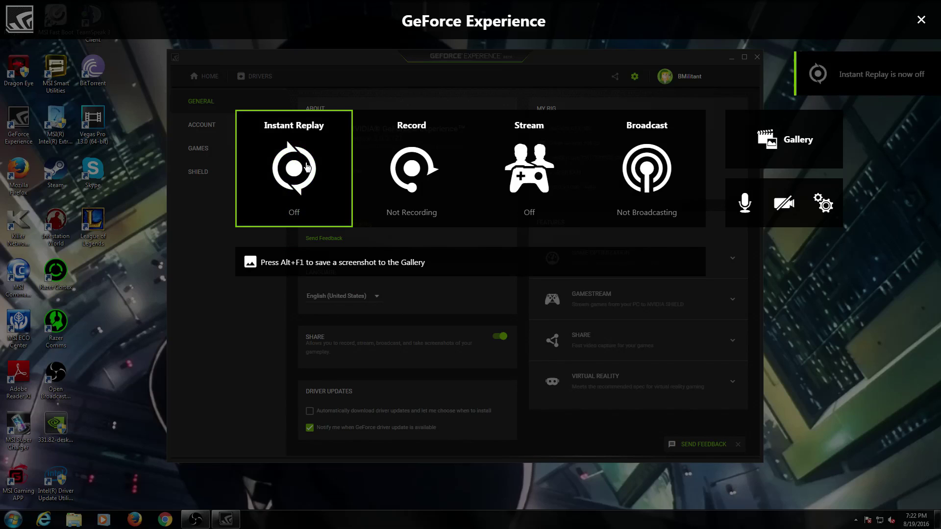
left_click(304, 203)
left_click(304, 268)
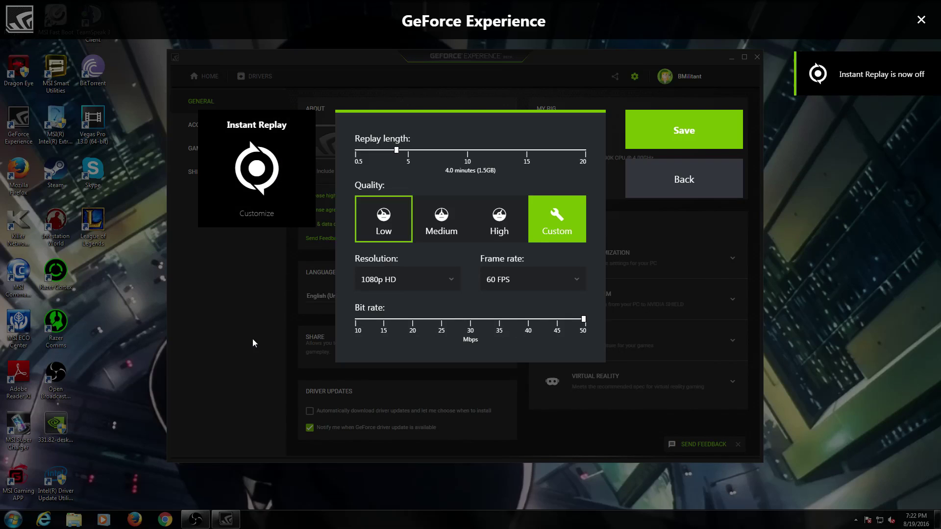
mouse_move(397, 151)
left_mouse_down()
mouse_move(358, 150)
mouse_move(597, 151)
mouse_move(401, 164)
left_mouse_up()
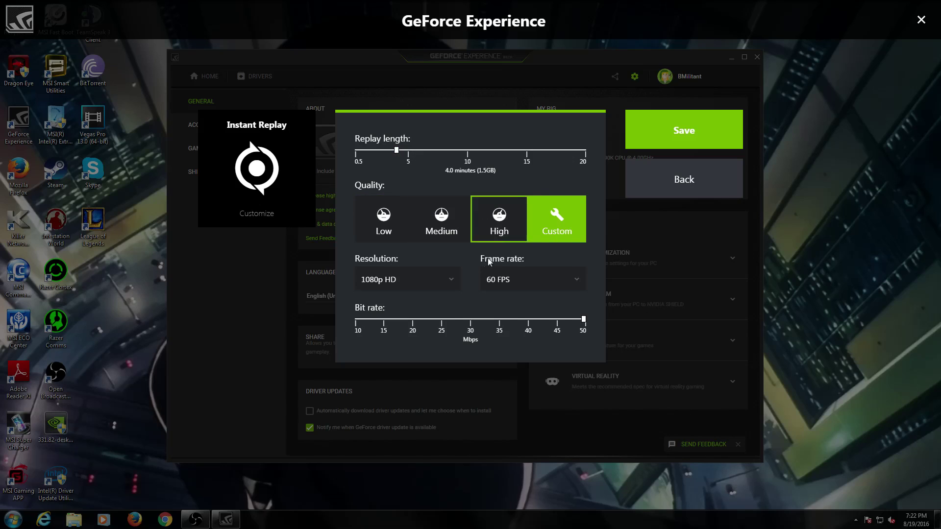
Set Instant Replay to 1080p HD at 60 FPS with a 50 Mbps bit rate and save the customization.
left_click(444, 279)
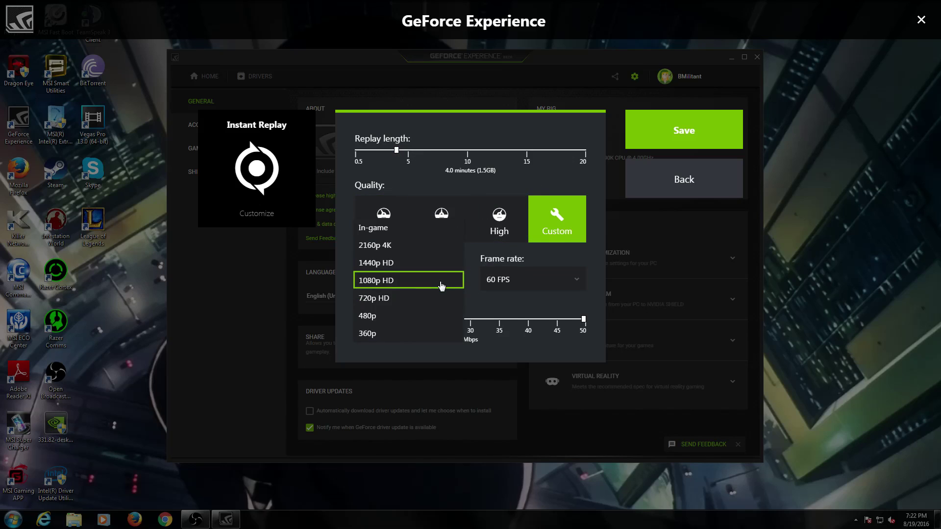
left_click(413, 280)
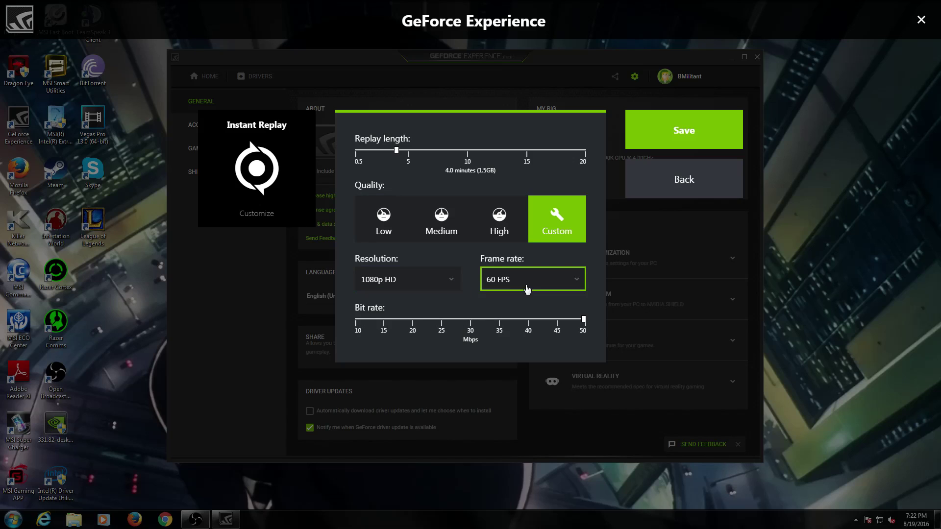
left_click(533, 280)
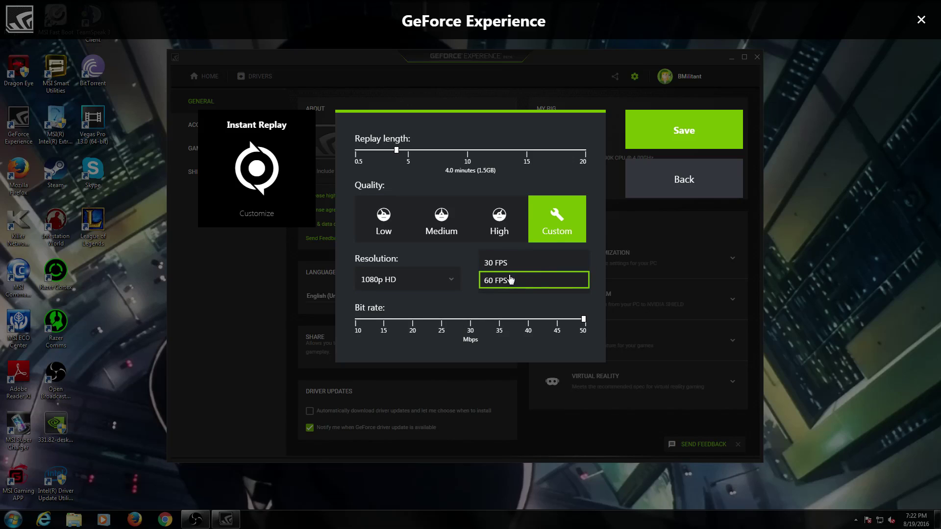
left_click(511, 280)
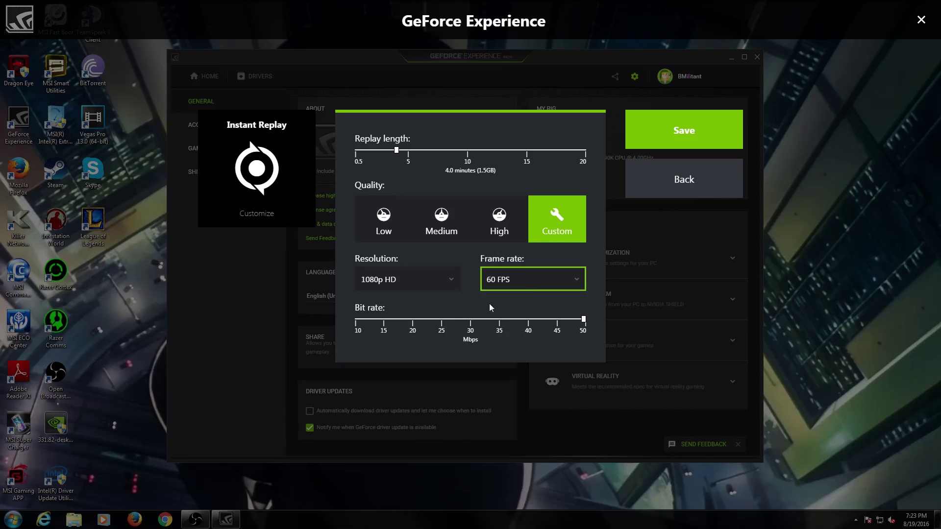
mouse_move(576, 328)
left_mouse_down()
mouse_move(384, 326)
mouse_move(593, 327)
left_mouse_up()
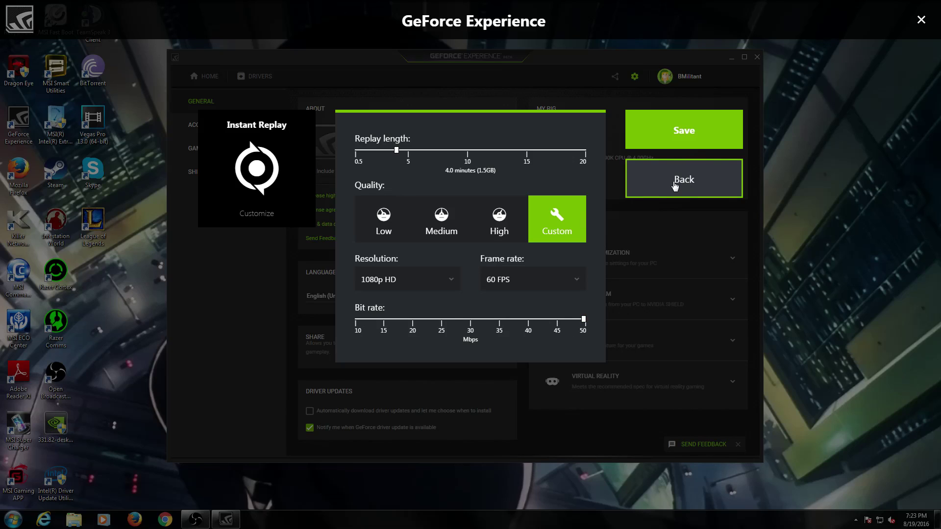
left_click(683, 130)
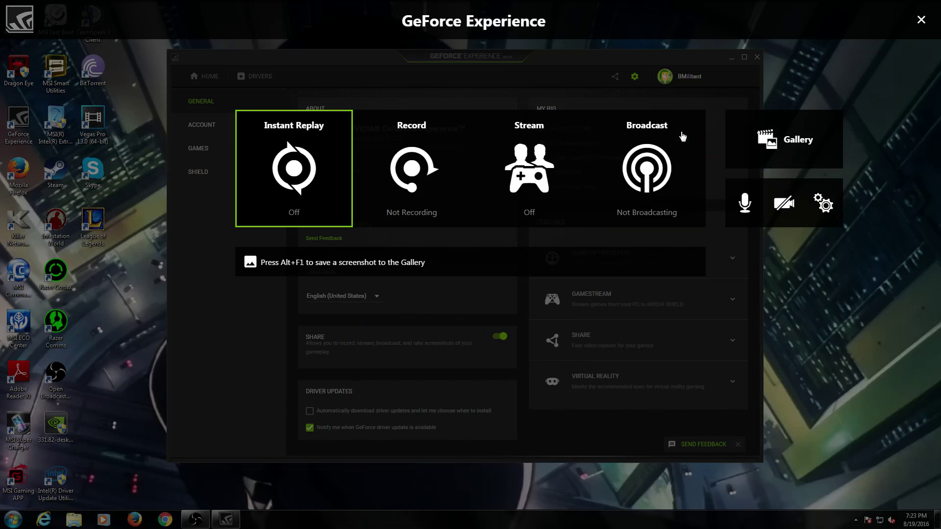
Review the Record customization for quality, resolution, frame rate and bit rate, and return to the Share overlay.
left_click(434, 196)
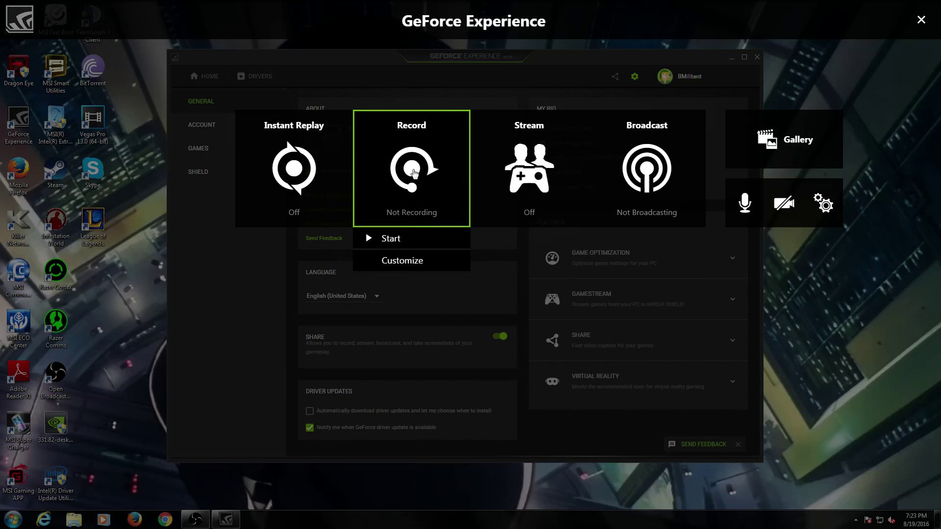
left_click(414, 261)
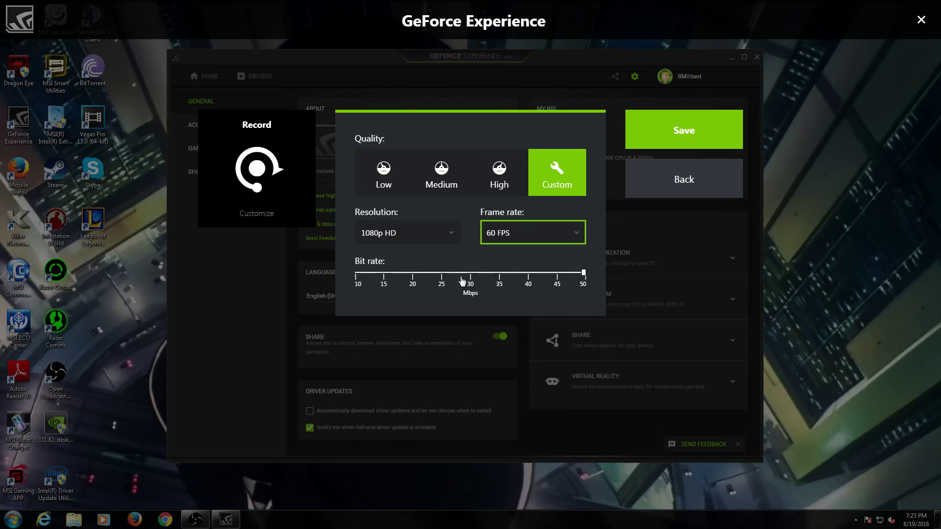
left_click(717, 191)
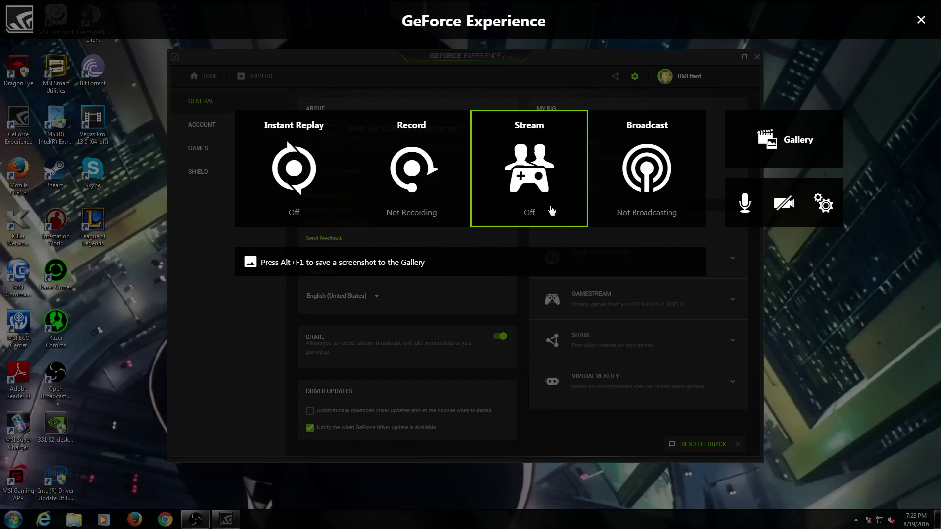
Compare the Twitch and YouTube broadcast settings, try 1080p HD at 60 FPS for Twitch, and go back without saving.
left_click(660, 206)
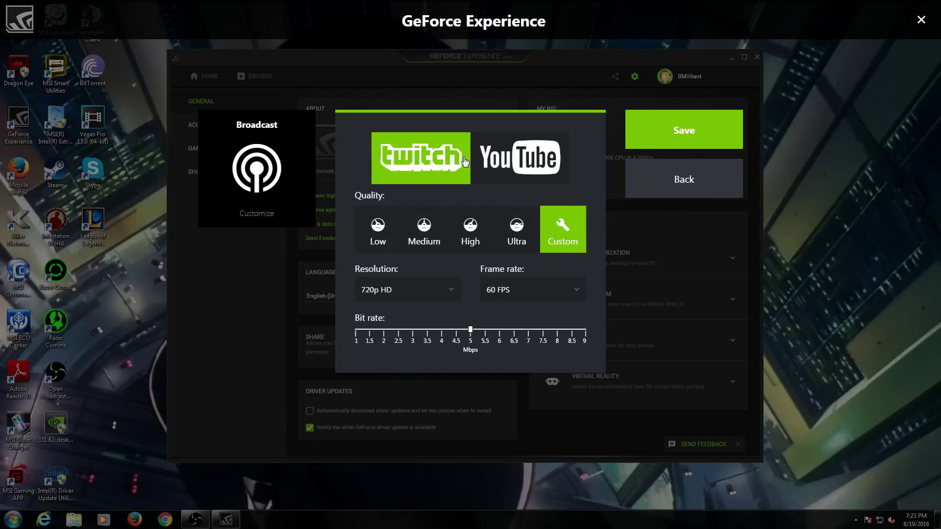
left_click(517, 167)
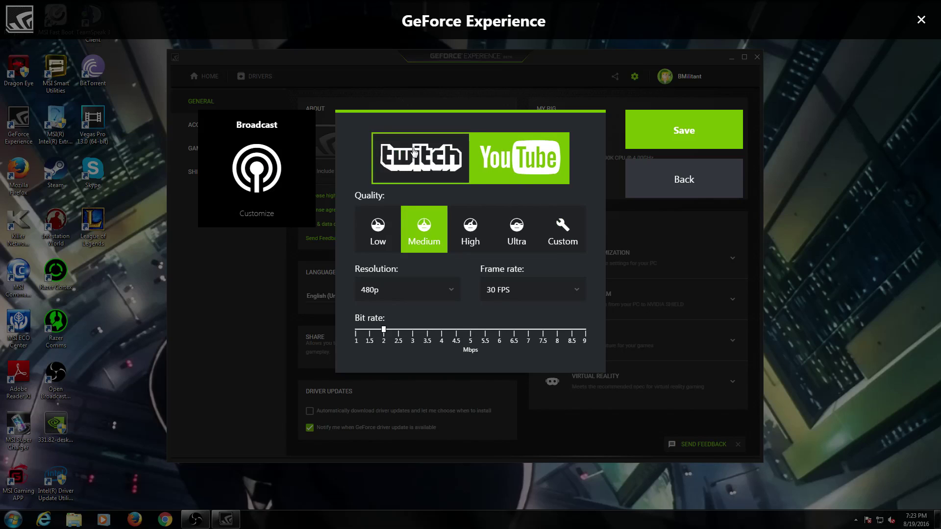
left_click(429, 158)
left_click(448, 288)
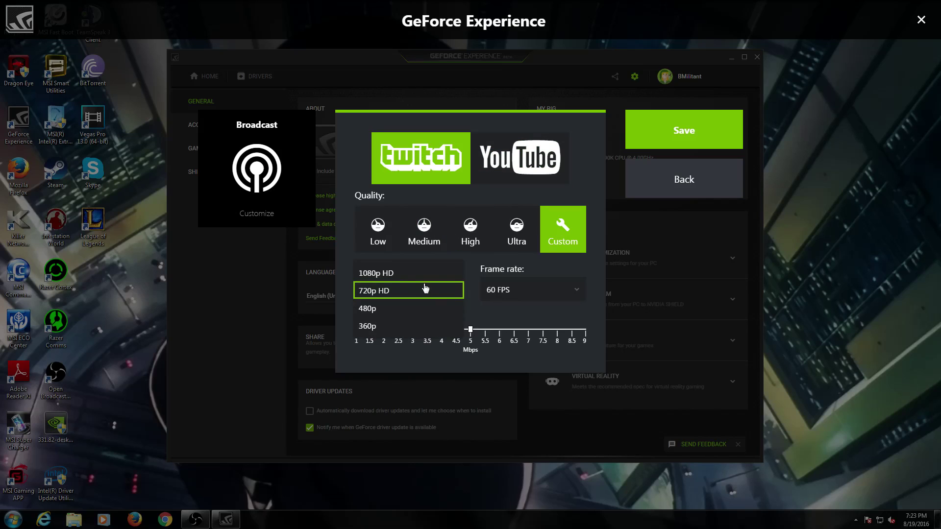
left_click(411, 278)
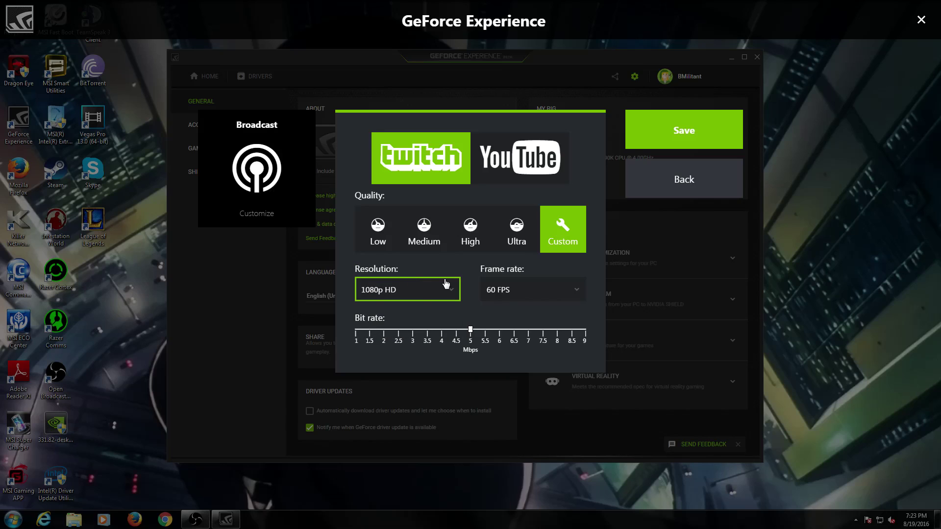
left_click(543, 300)
left_click(538, 295)
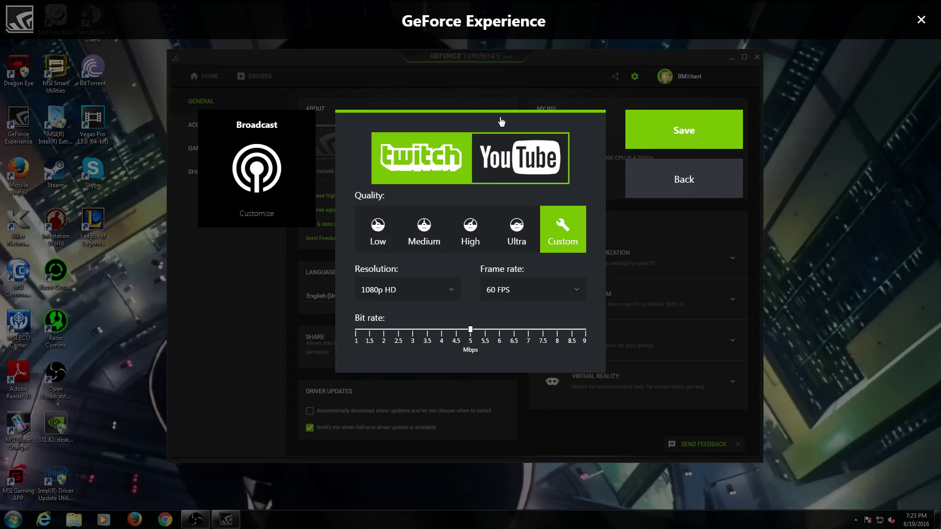
mouse_move(472, 334)
left_mouse_down()
mouse_move(584, 333)
mouse_move(466, 335)
mouse_move(480, 336)
left_mouse_up()
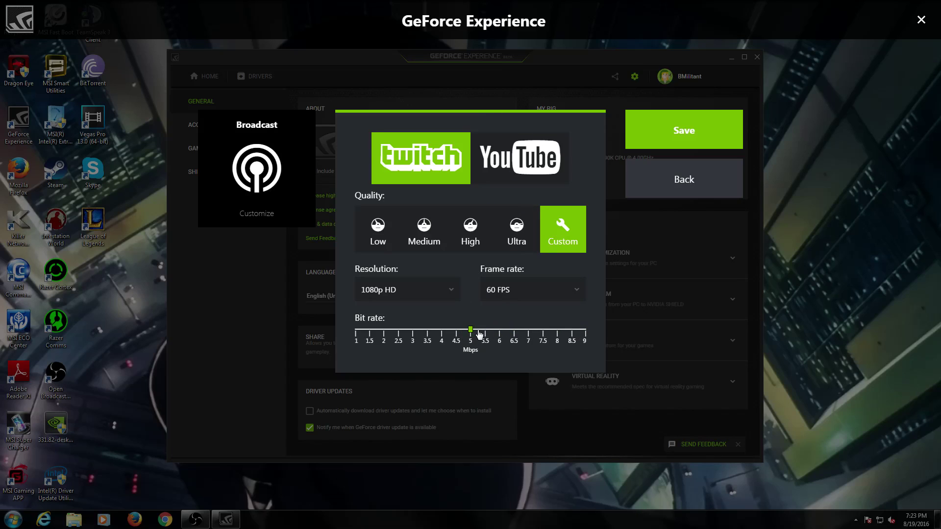
left_click(685, 181)
View the Broadcast options and the microphone modes in the Share overlay, and close them without choosing any.
left_click(646, 199)
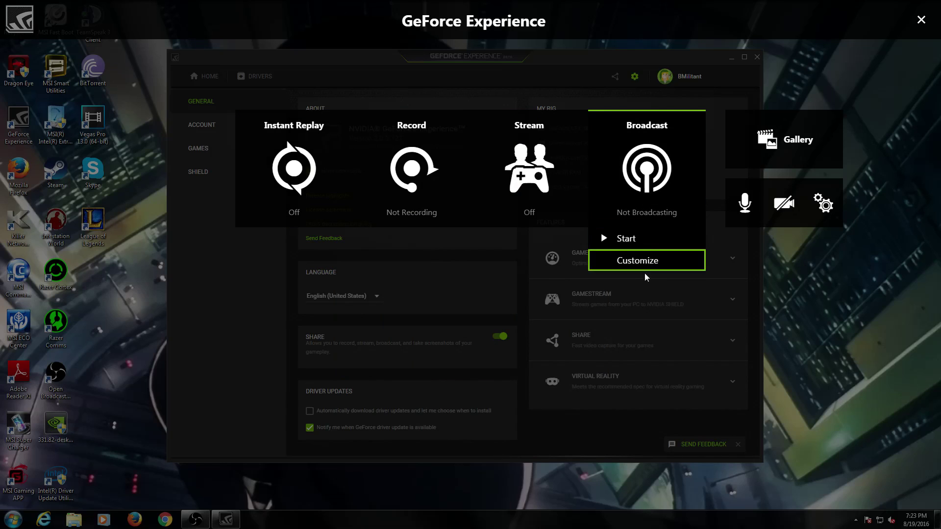
left_click(735, 201)
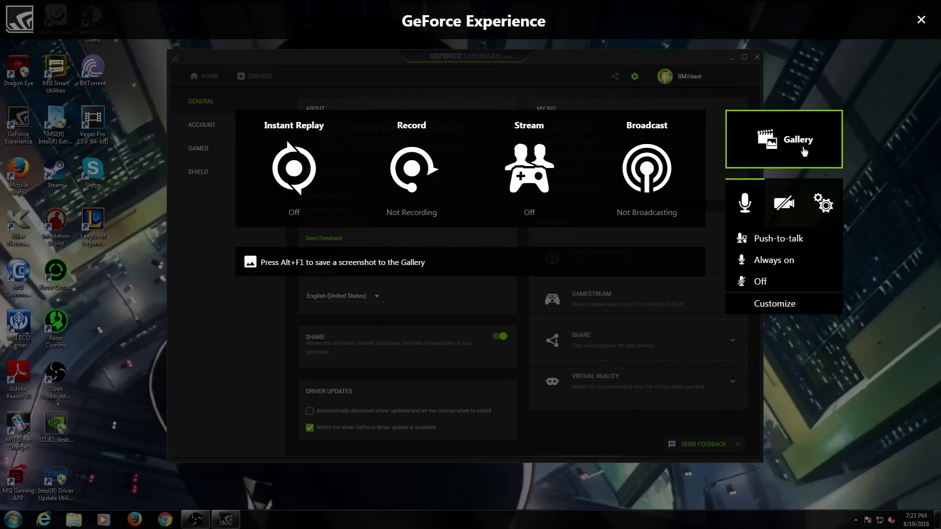
left_click(724, 157)
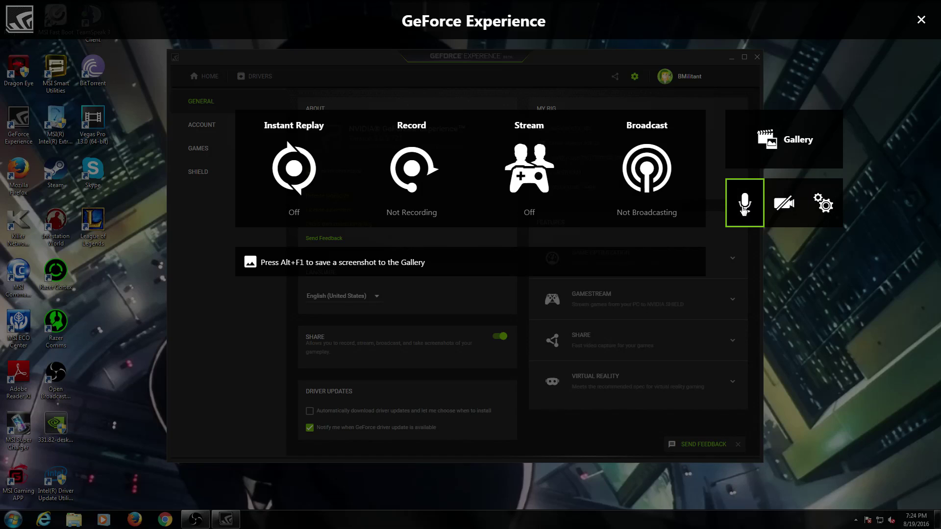
Open the Share preferences and review the Connect page's Google, imgur, Twitch and YouTube account links.
left_click(815, 208)
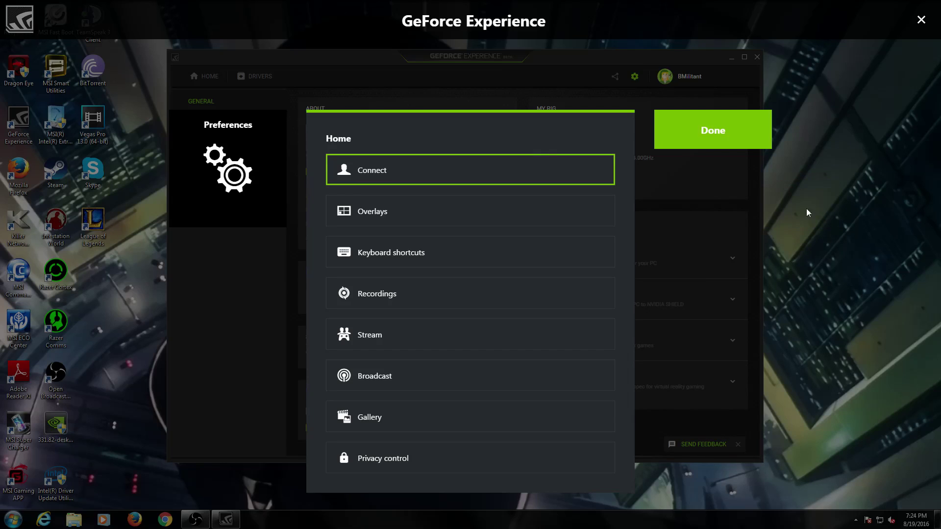
left_click(494, 172)
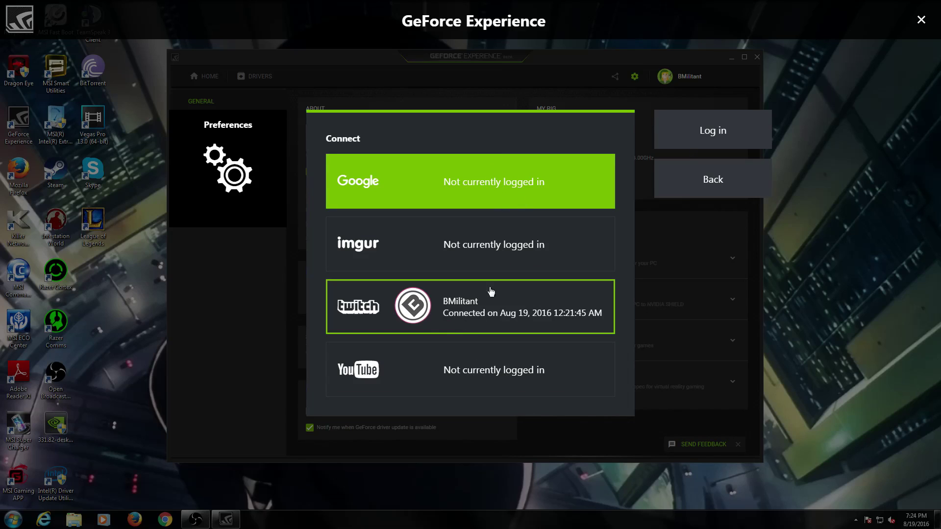
left_click(701, 194)
Try the FPS counter overlay in the upper-left corner, check the Viewers overlay, and turn the FPS counter off.
left_click(479, 214)
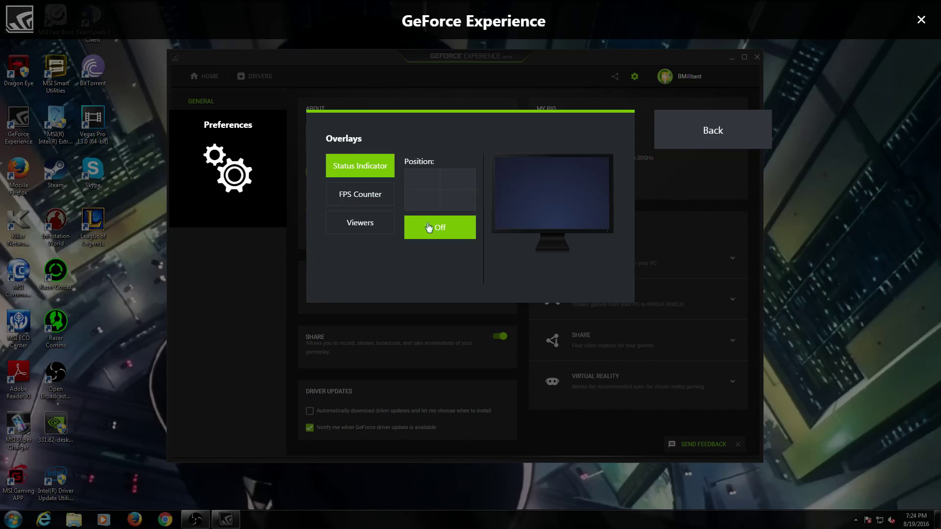
left_click(380, 196)
left_click(429, 178)
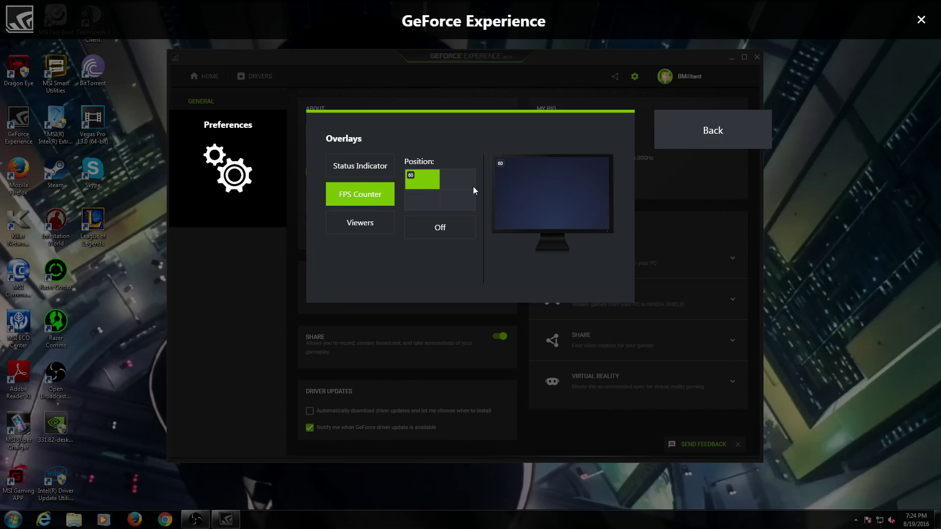
left_click(376, 225)
left_click(370, 198)
left_click(438, 227)
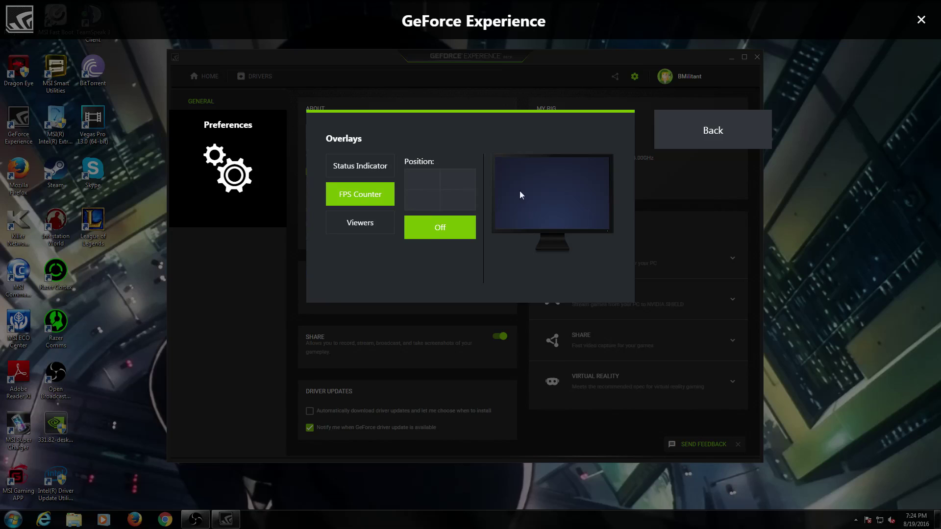
left_click(697, 138)
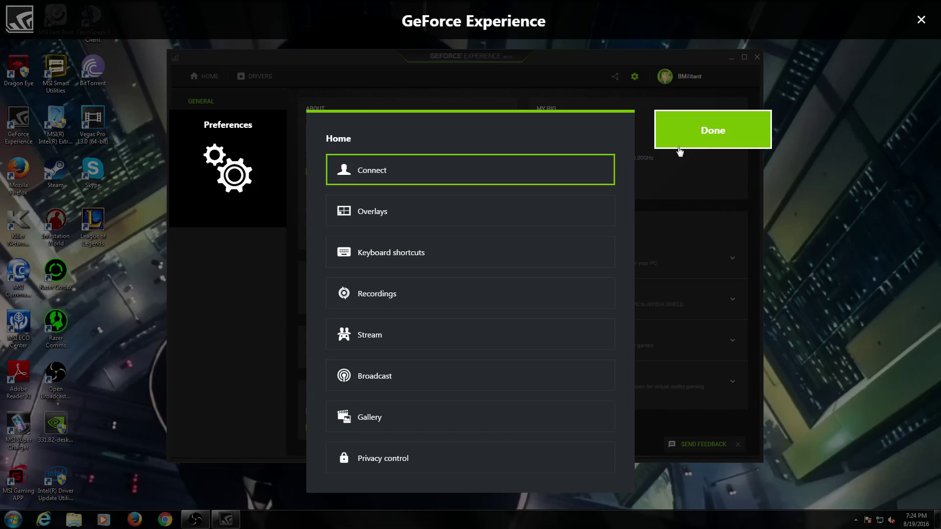
Review the Share keyboard shortcuts and the Broadcast preferences, including the custom overlay file chooser, without changing them.
left_click(434, 259)
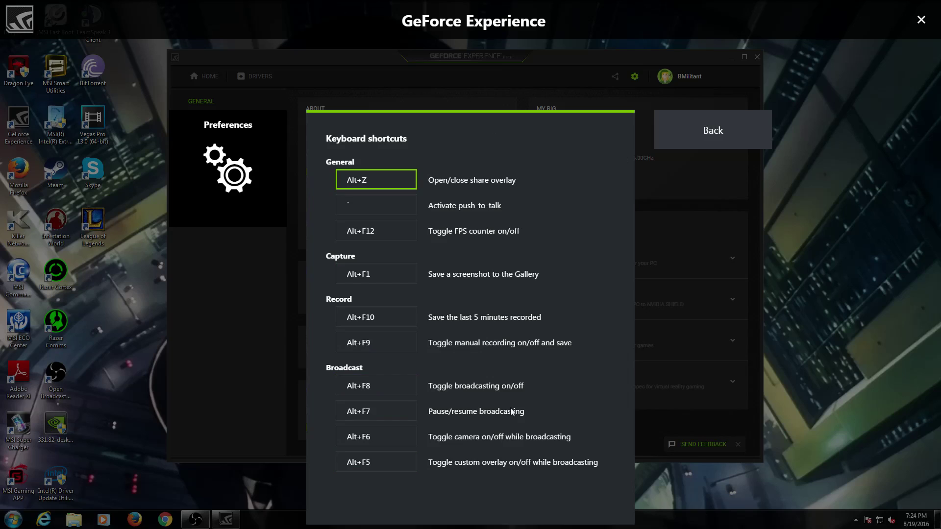
left_click(713, 137)
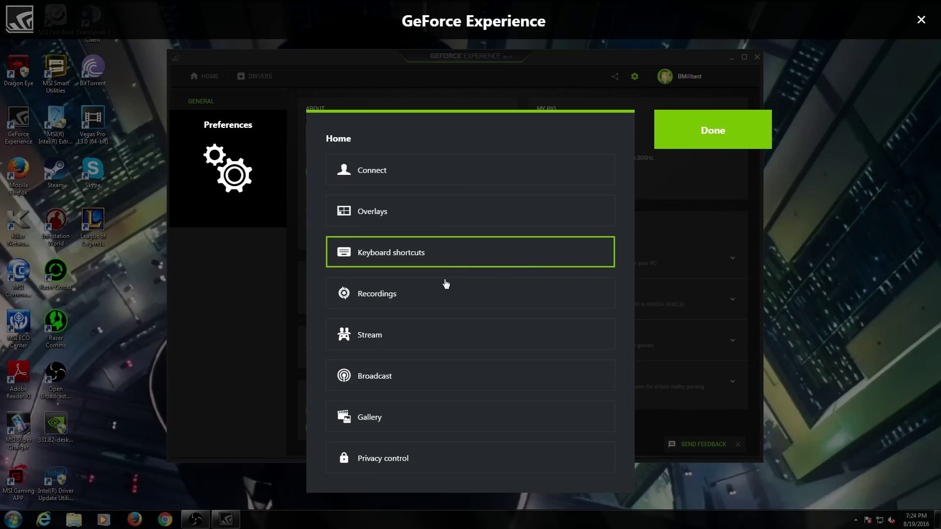
left_click(406, 377)
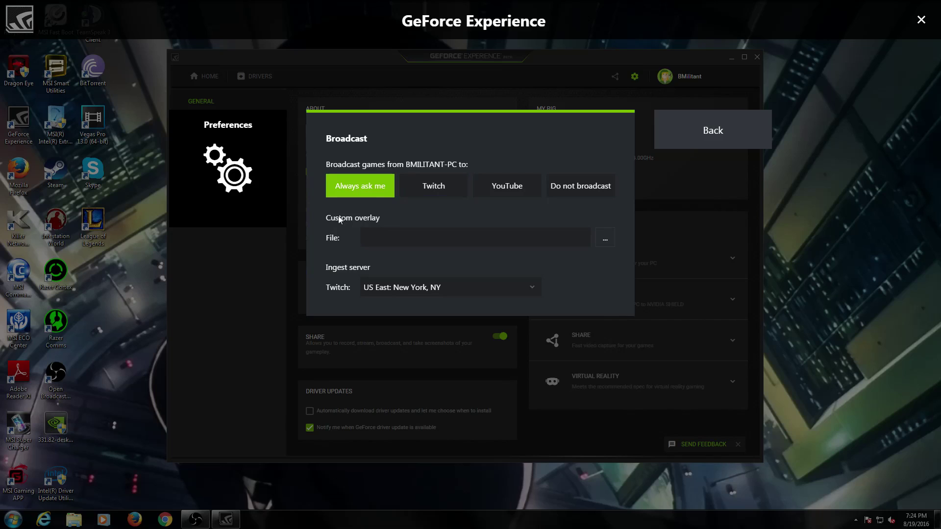
left_click(606, 239)
left_click(723, 192)
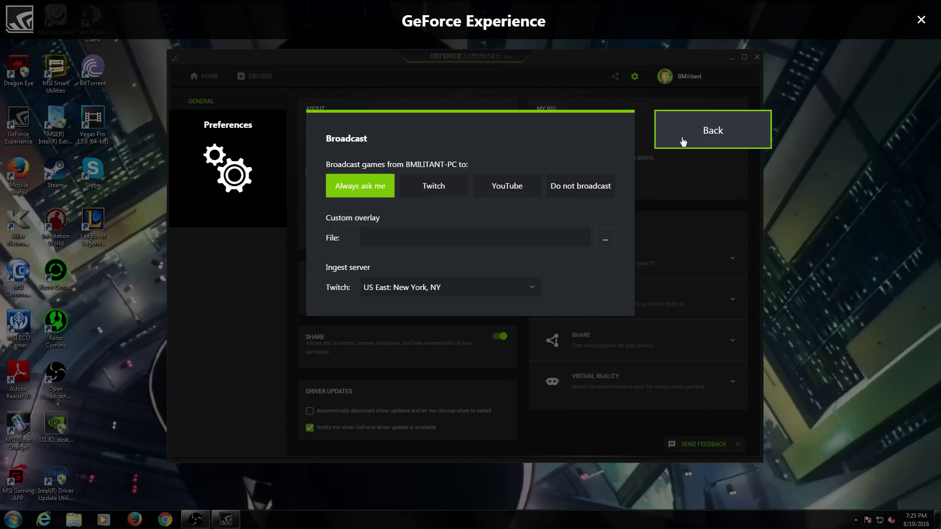
left_click(711, 134)
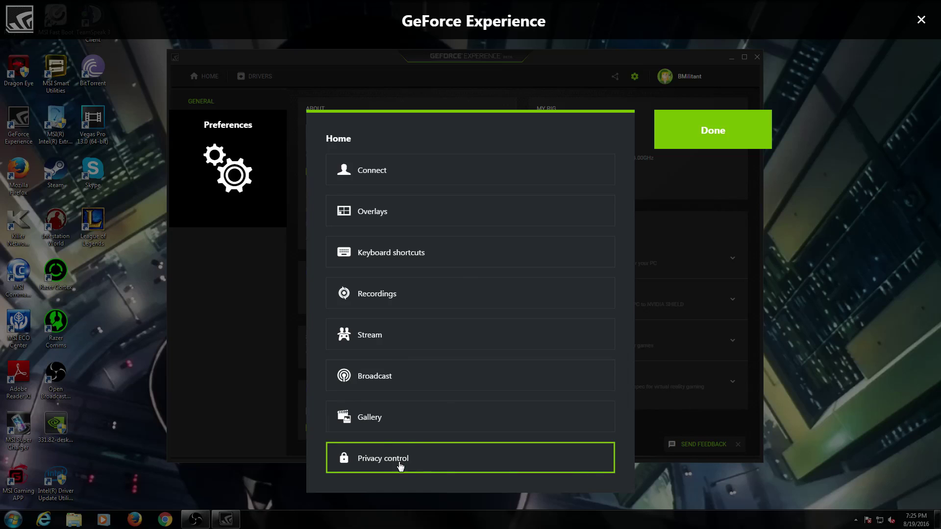
Finish with the preferences and close the Share overlay.
left_click(714, 130)
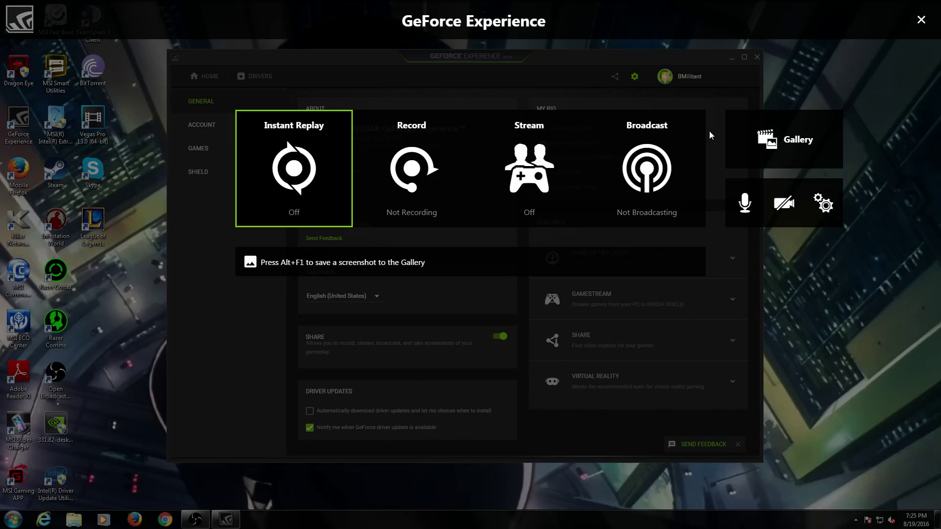
left_click(921, 20)
left_click_drag(554, 63, 591, 55)
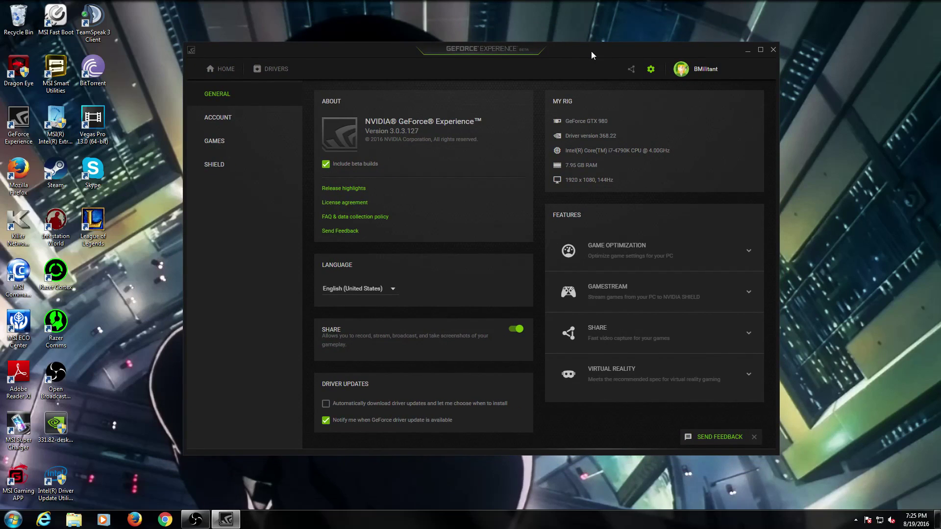
mouse_move(592, 51)
left_mouse_down()
mouse_move(569, 57)
mouse_move(579, 47)
left_mouse_up()
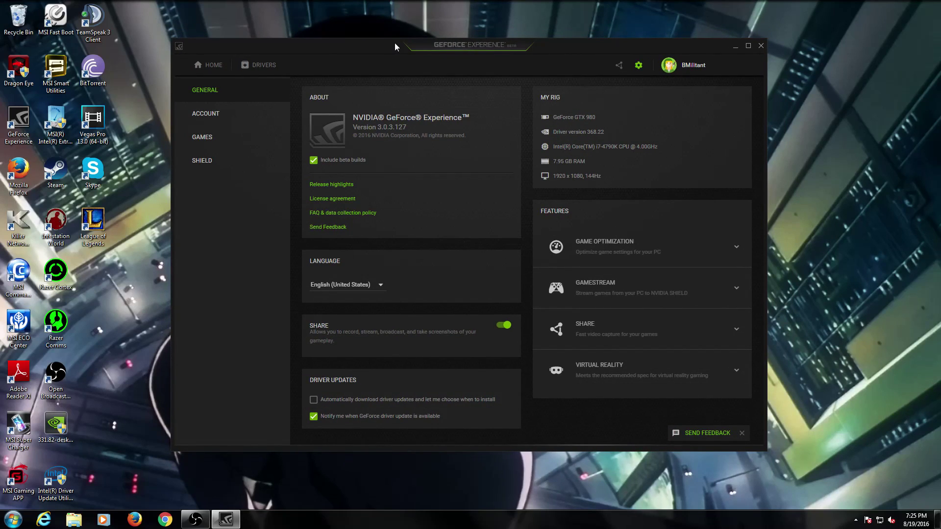
mouse_move(546, 42)
left_mouse_down()
mouse_move(558, 36)
mouse_move(525, 47)
mouse_move(515, 66)
mouse_move(556, 51)
mouse_move(531, 45)
left_mouse_up()
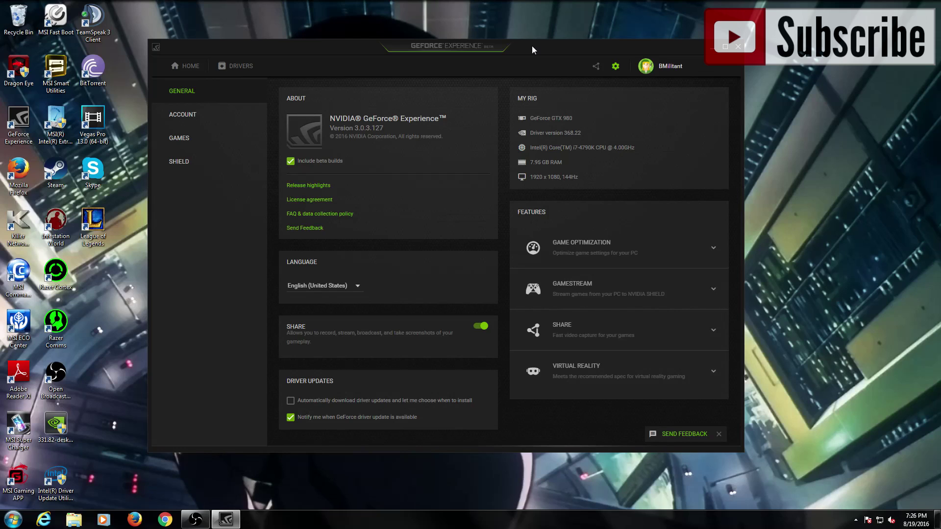
mouse_move(543, 49)
left_mouse_down()
mouse_move(669, 58)
mouse_move(554, 64)
mouse_move(640, 22)
mouse_move(660, 79)
mouse_move(676, 88)
mouse_move(541, 64)
mouse_move(570, 40)
mouse_move(543, 42)
mouse_move(583, 48)
mouse_move(545, 61)
mouse_move(551, 54)
mouse_move(537, 46)
mouse_move(552, 51)
mouse_move(549, 88)
mouse_move(525, 50)
mouse_move(535, 41)
left_mouse_up()
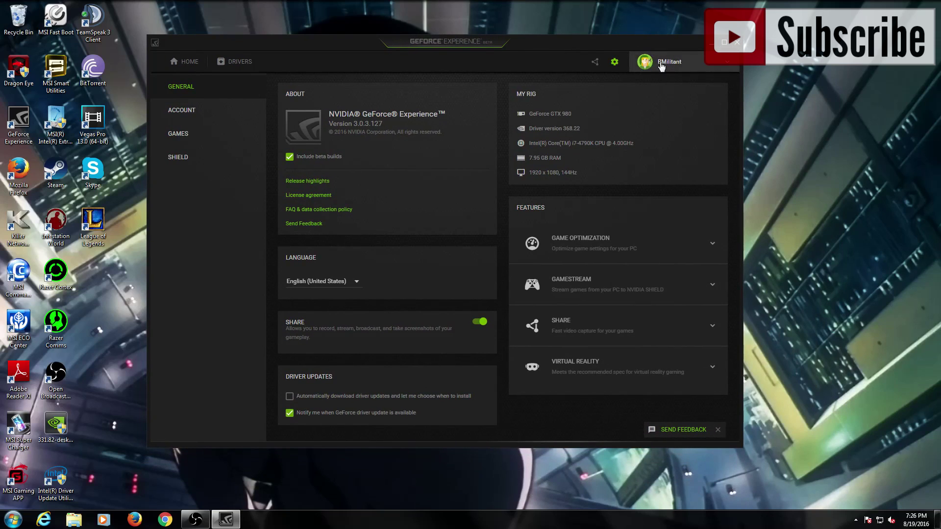
mouse_move(553, 43)
left_mouse_down()
mouse_move(584, 42)
mouse_move(556, 43)
left_mouse_up()
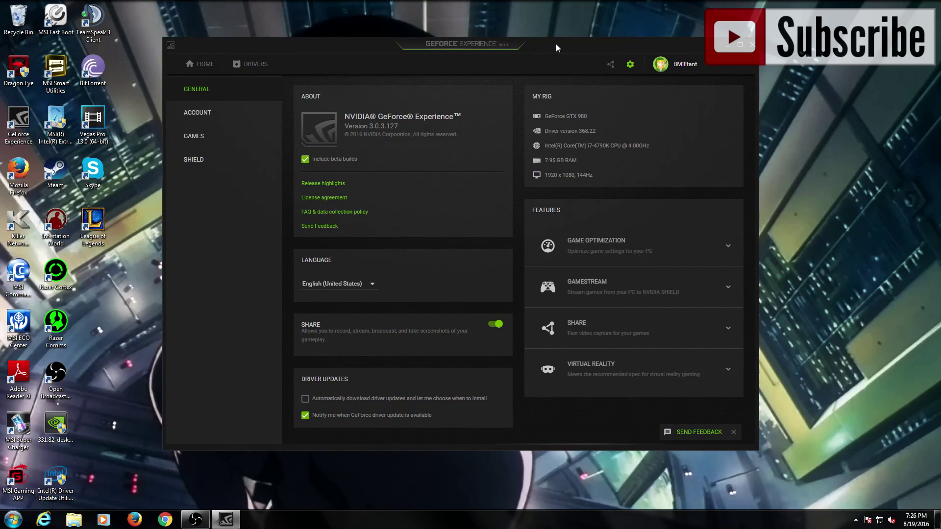
mouse_move(557, 44)
left_mouse_down()
mouse_move(581, 41)
mouse_move(546, 38)
left_mouse_up()
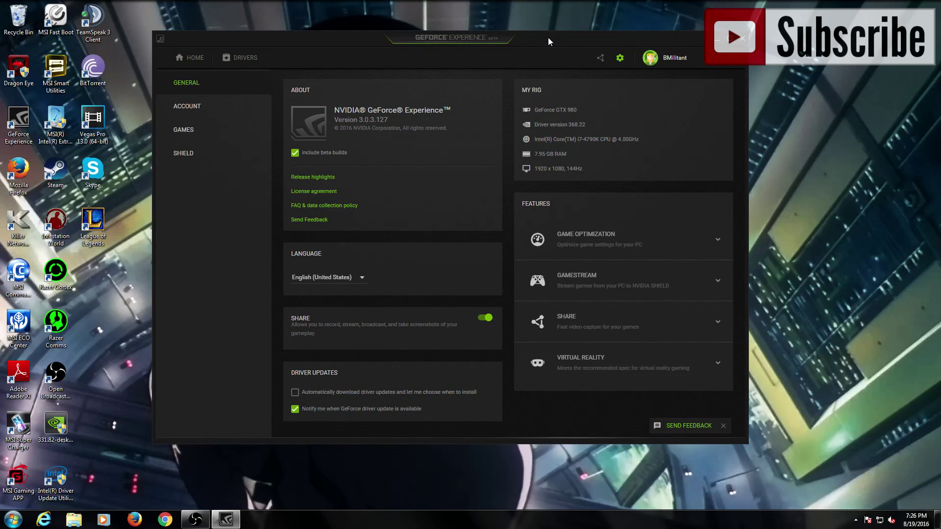
left_click_drag(553, 38, 562, 37)
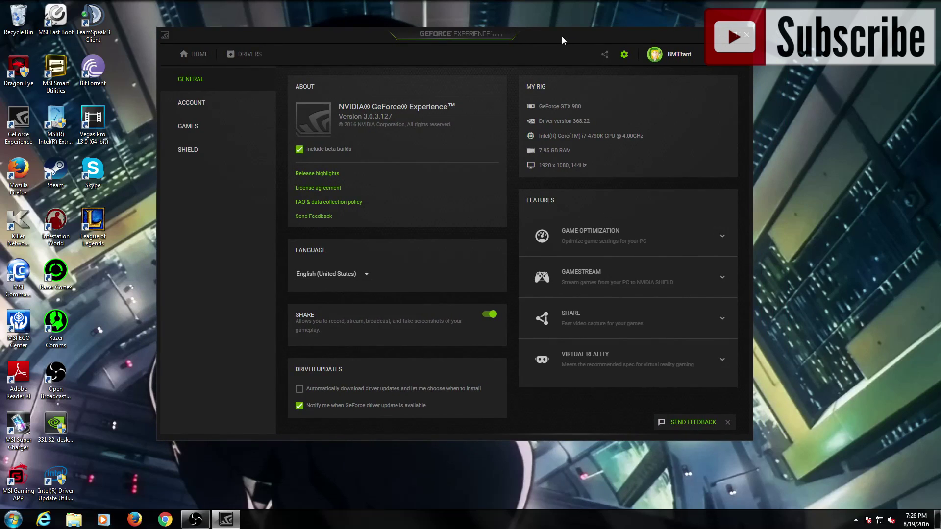